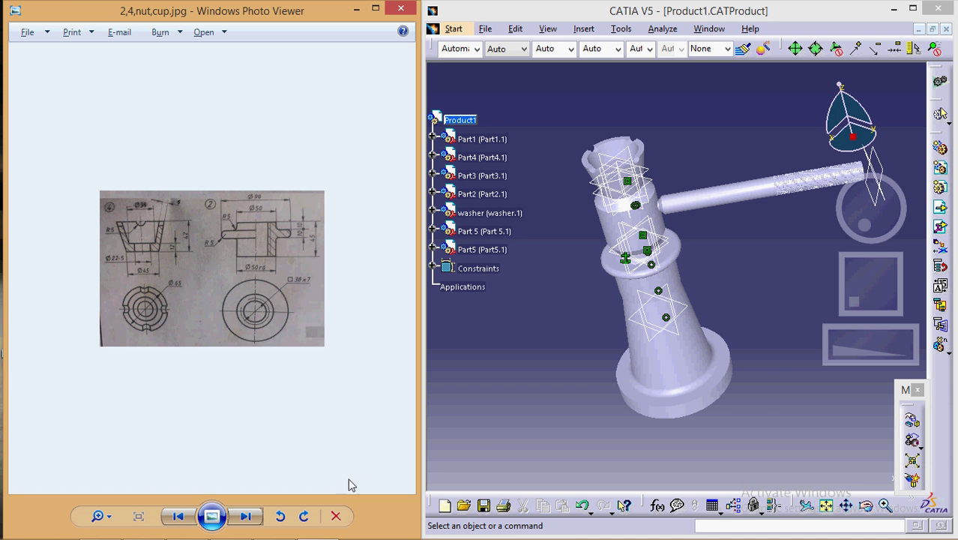
Browse the screw jack reference images from the nut and cup drawing to Assembled Drawing.jpg.
click(245, 516)
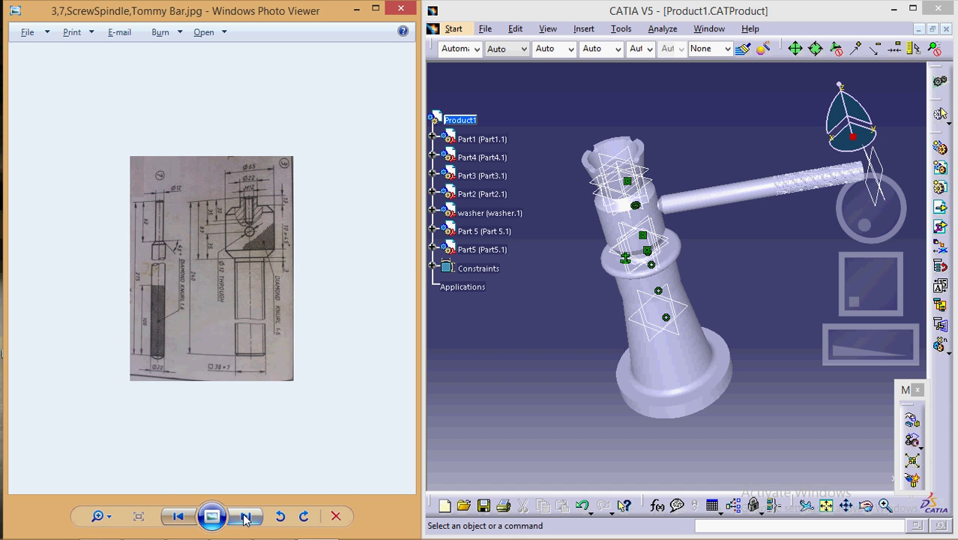
click(246, 516)
click(246, 516)
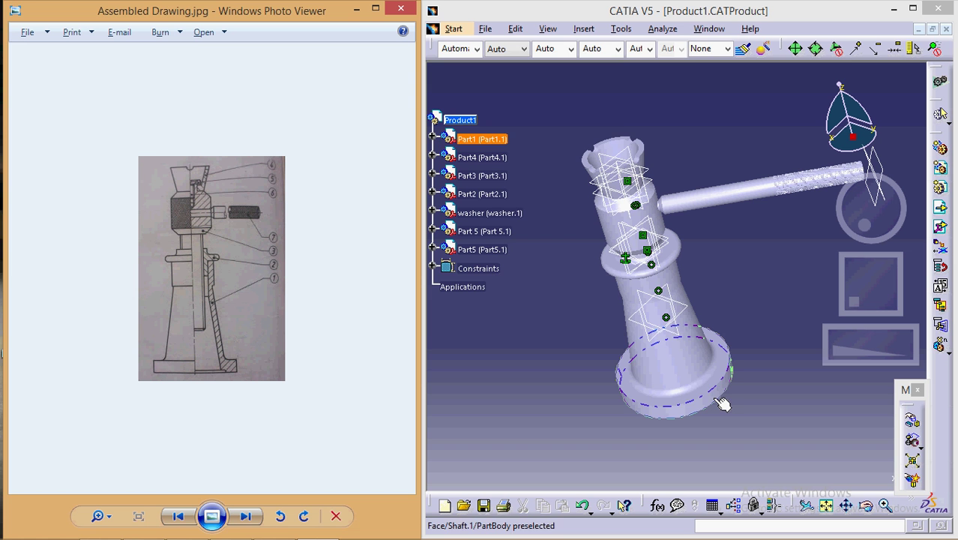
Create a new mechanical design part named body.
click(453, 28)
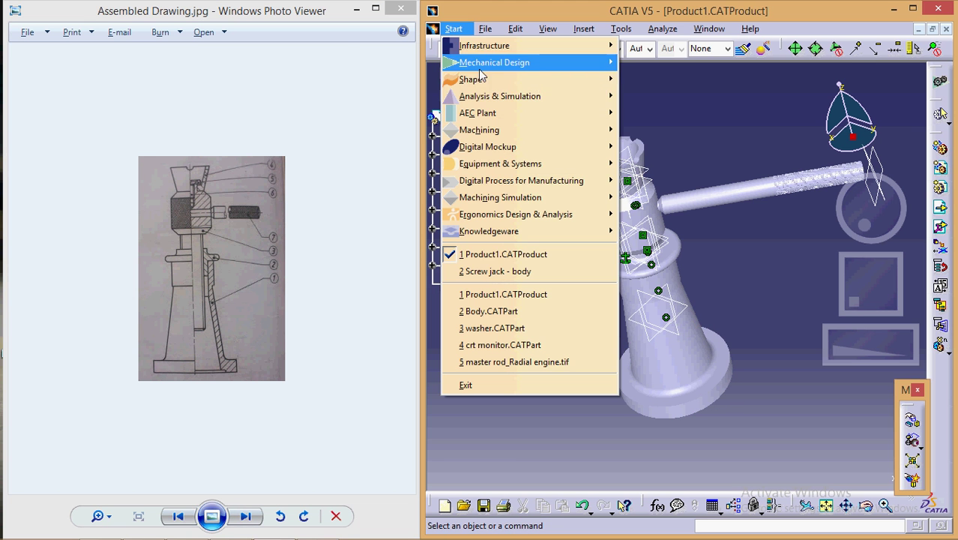
mouse_move(576, 67)
click(653, 63)
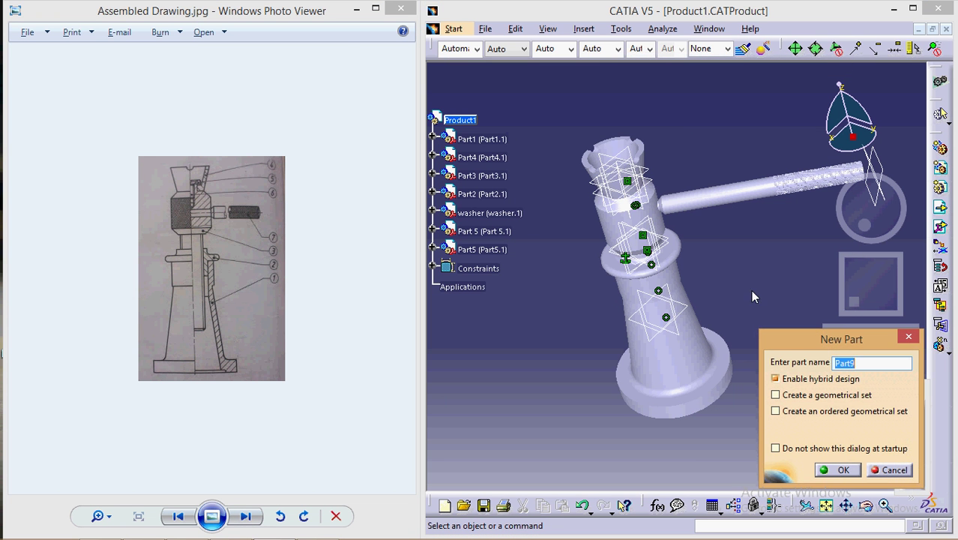
text(body)
key(Return)
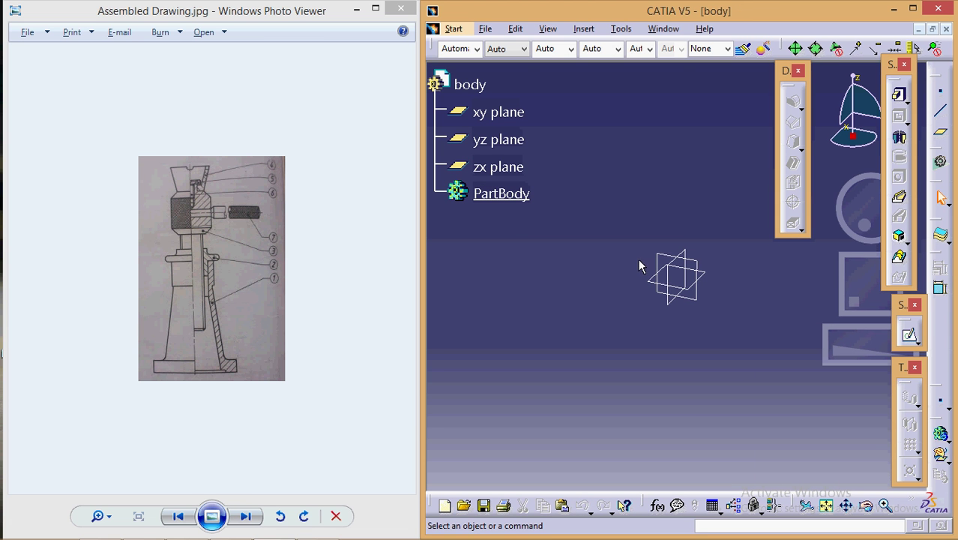
Show the reference drawing 1,body.jpg enlarged and start a sketch on the new part's yz plane.
click(246, 519)
scroll(232, 348, up, 3)
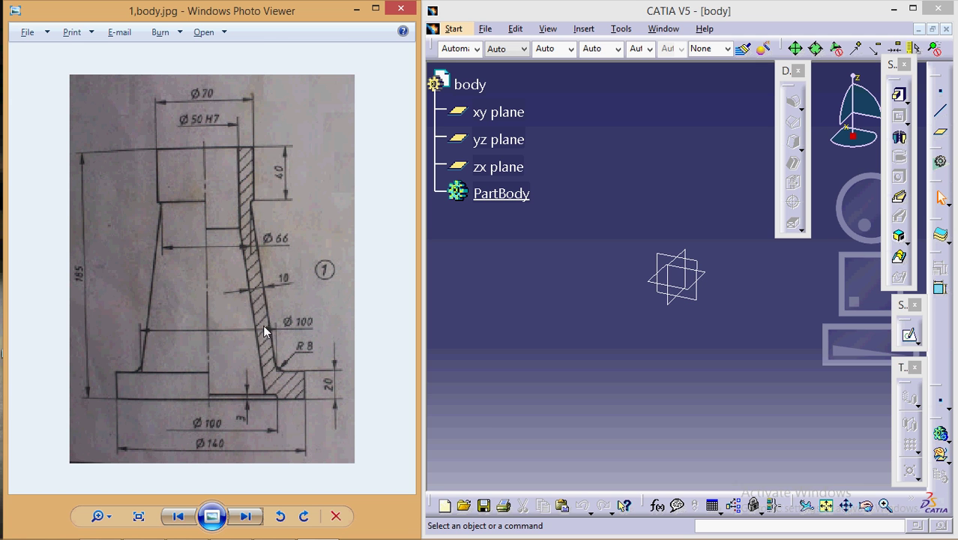
click(671, 266)
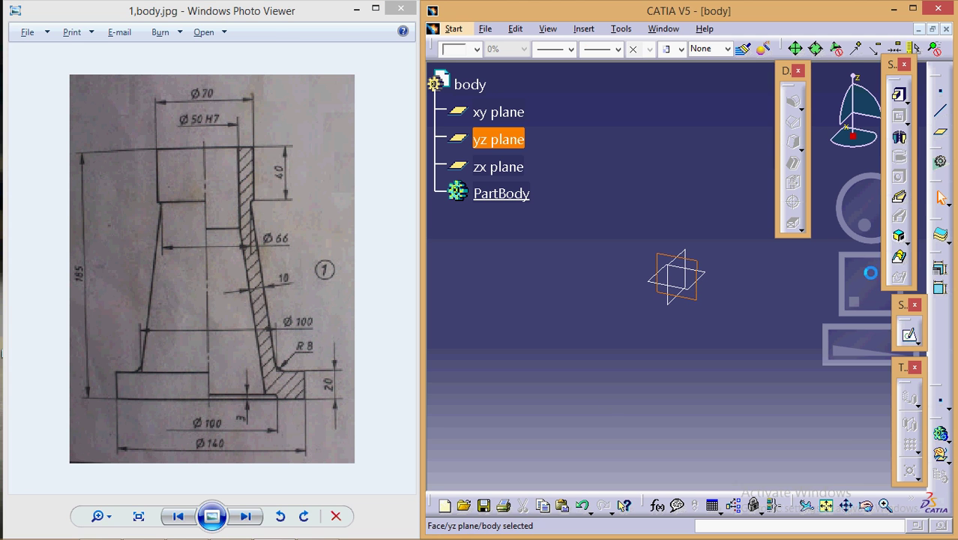
click(911, 337)
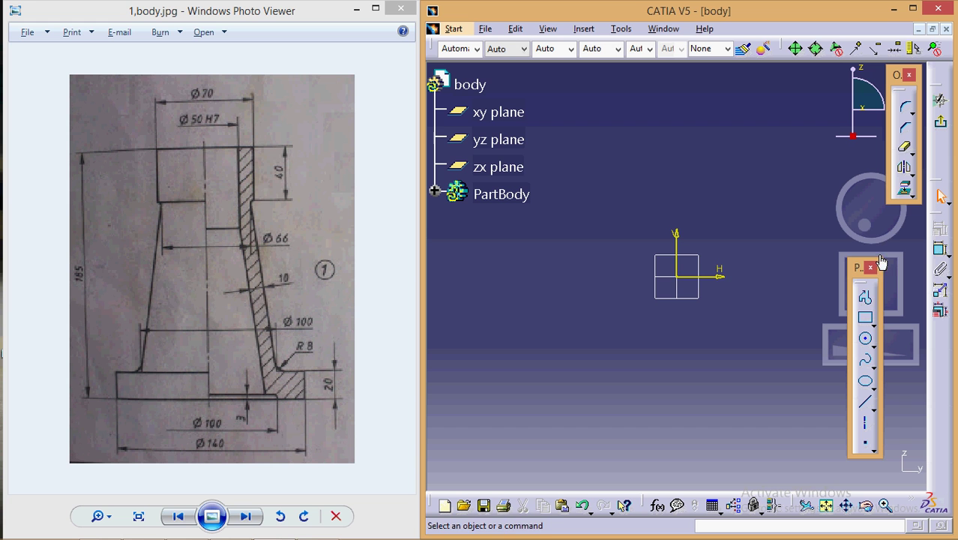
Sketch the body's outer profile from the horizontal axis about 53 mm out, with base flange, inward taper and stepped collar up to about 114 mm high.
click(865, 297)
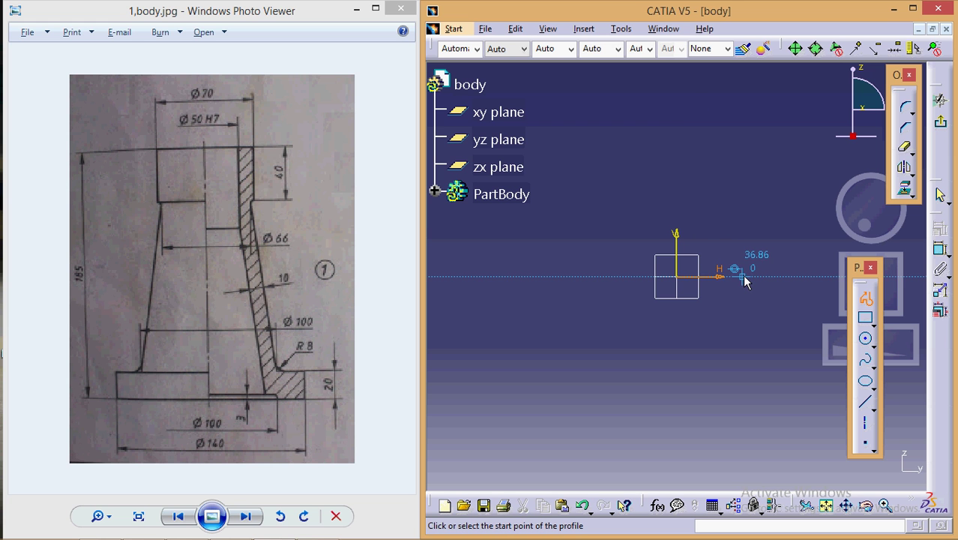
click(772, 274)
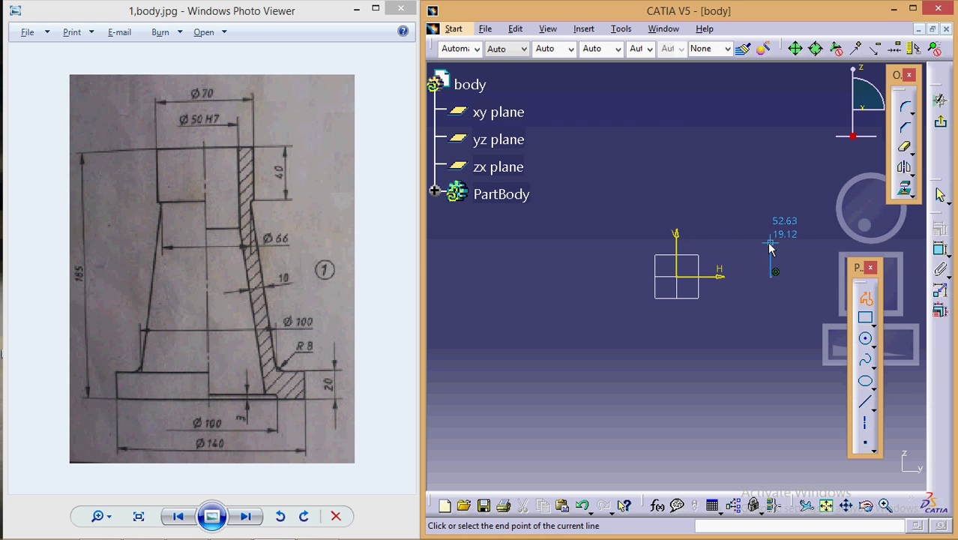
click(770, 243)
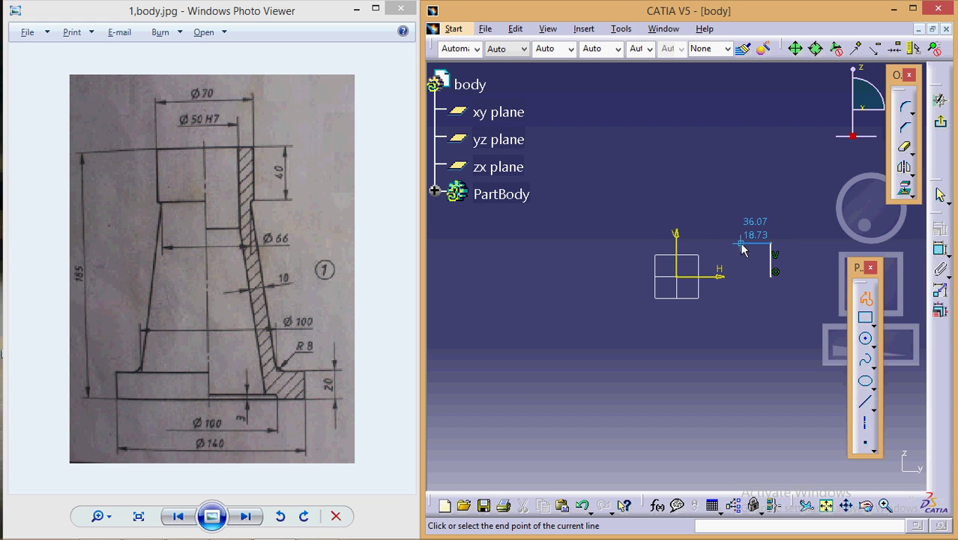
click(741, 243)
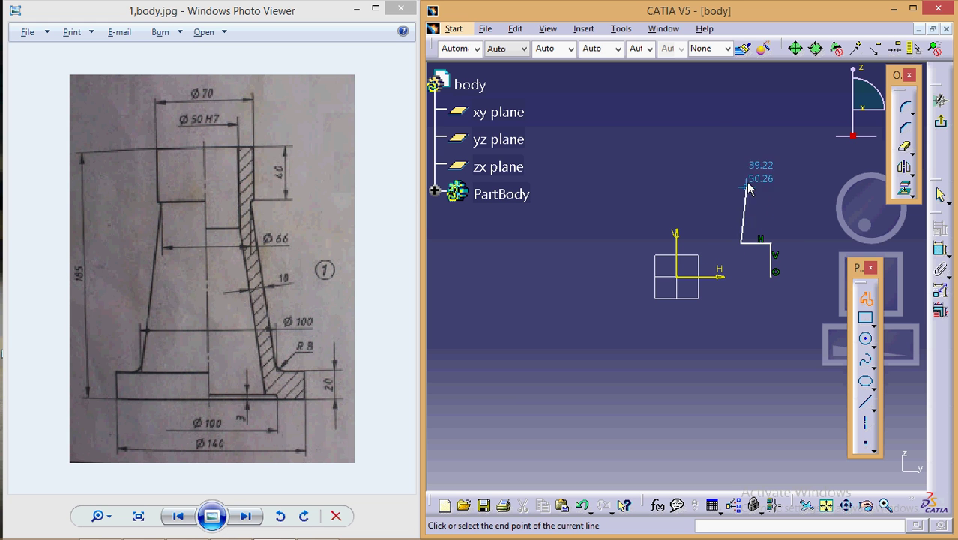
ctrl+middle_drag(708, 143, 692, 203)
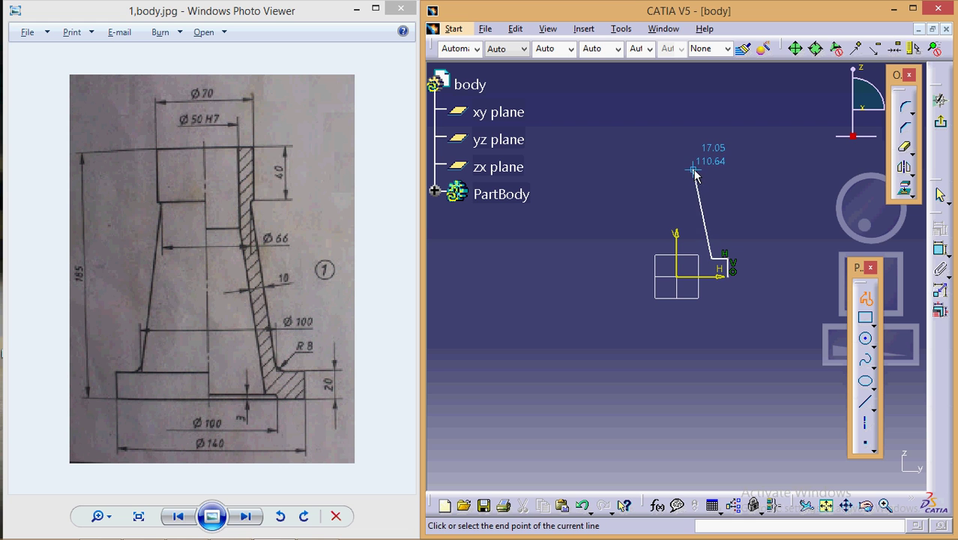
click(711, 209)
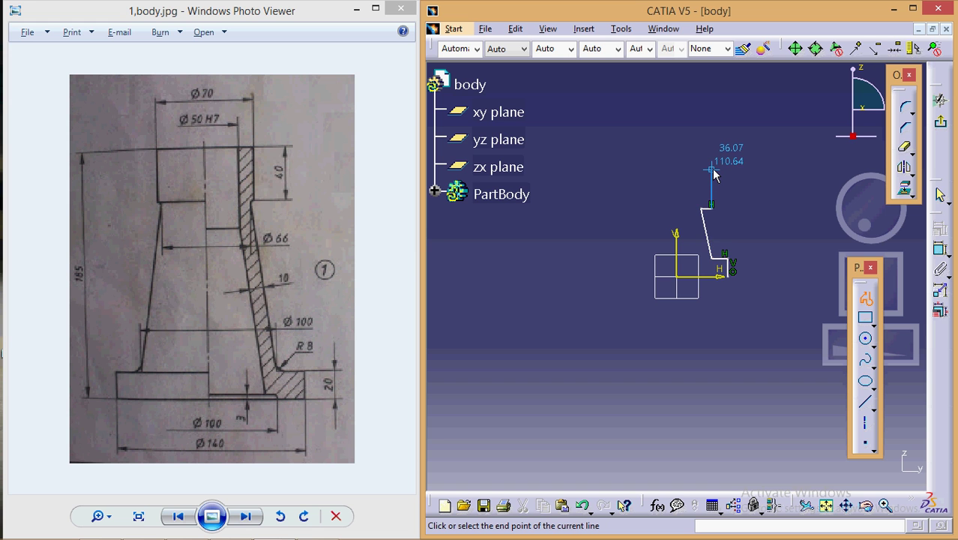
click(709, 167)
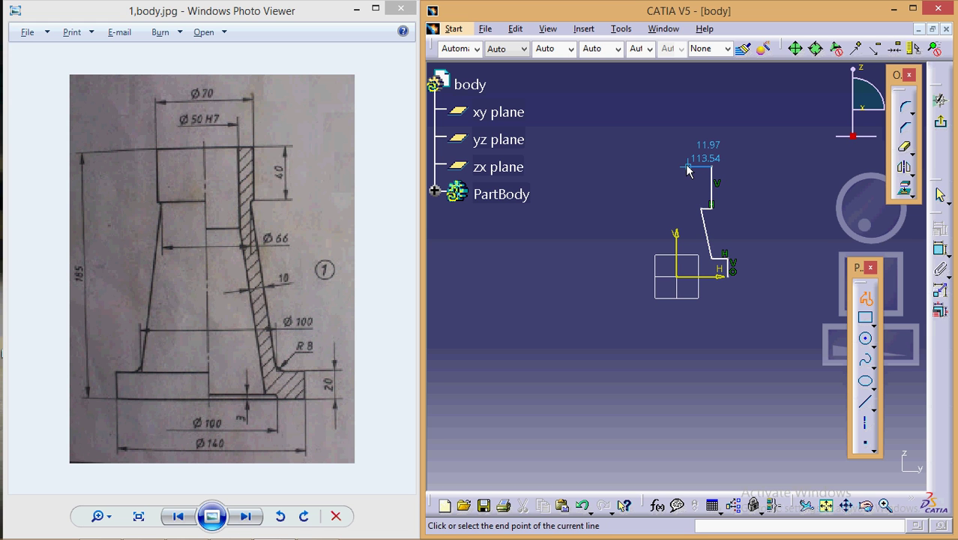
Close the profile with a top edge, a vertical bore line about 12 mm from the axis, an outward taper and a shallow stepped base recess.
click(688, 167)
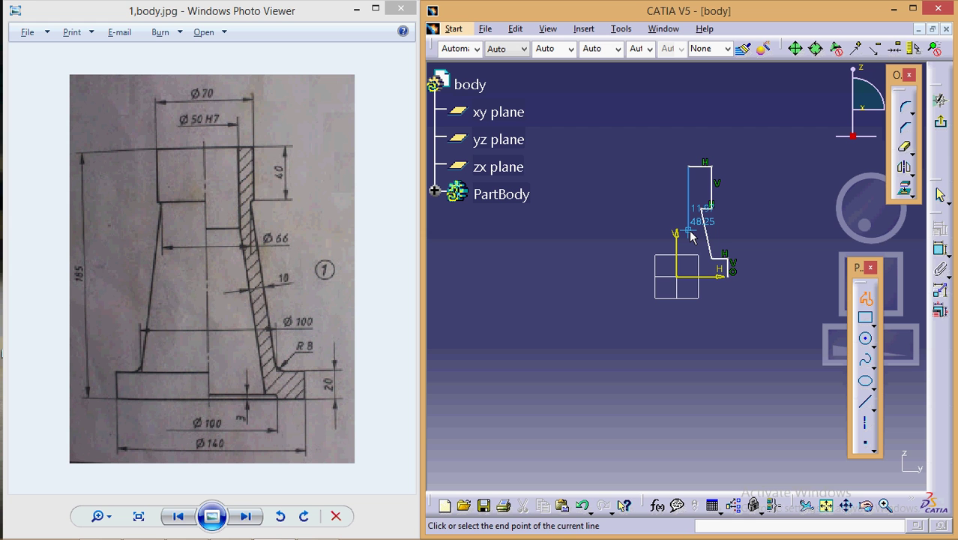
click(690, 234)
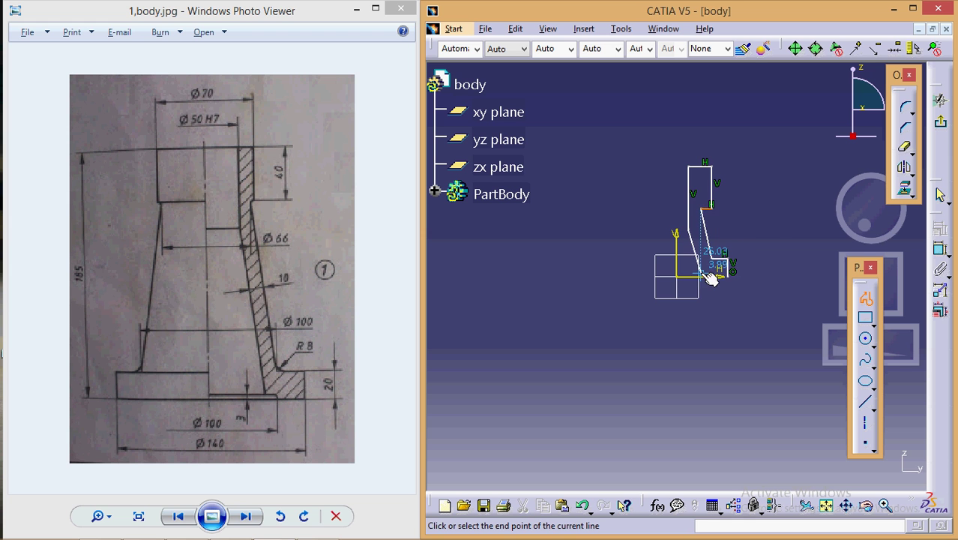
ctrl+middle_drag(703, 276, 714, 243)
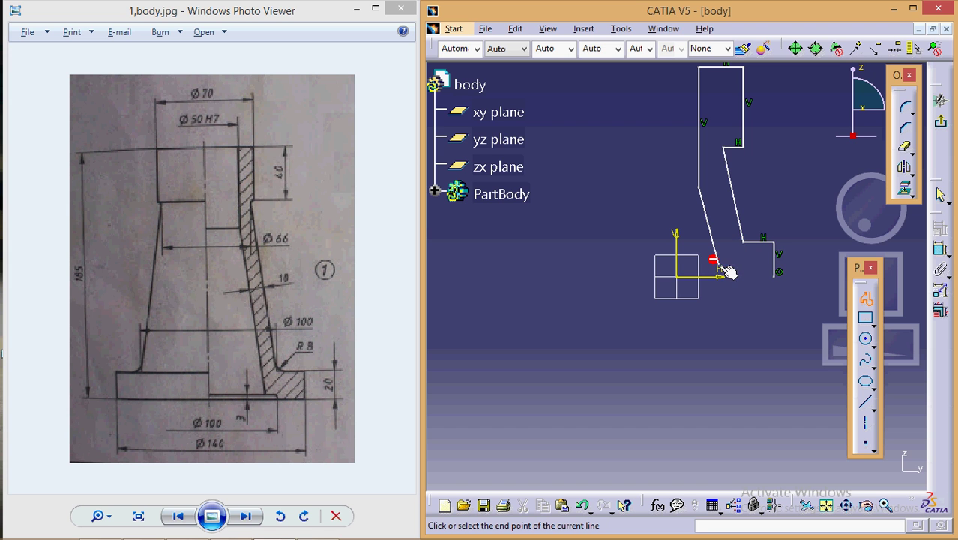
click(724, 268)
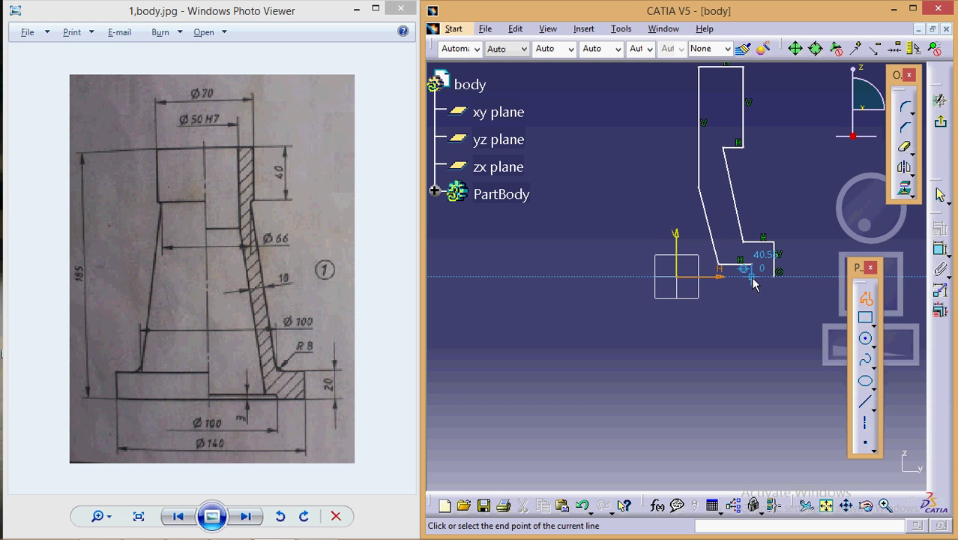
click(752, 275)
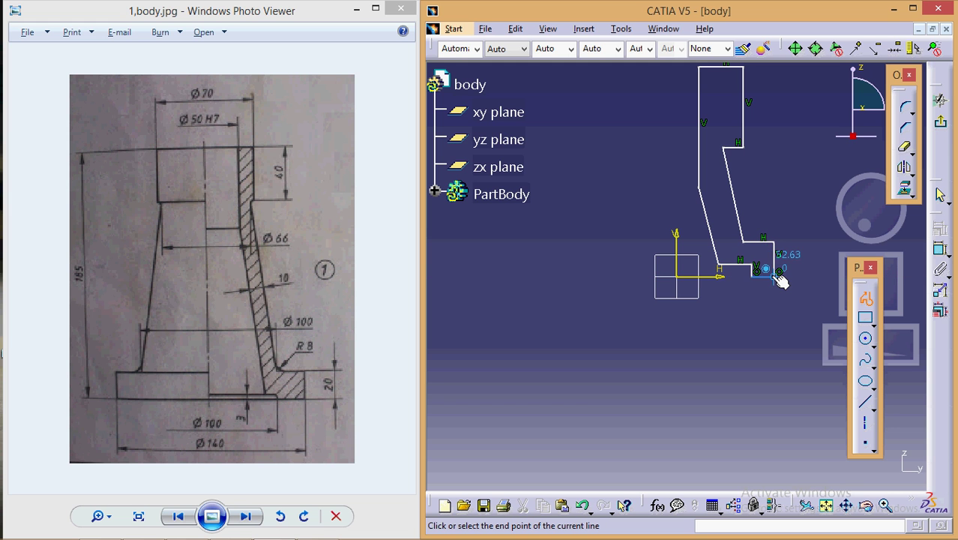
click(779, 279)
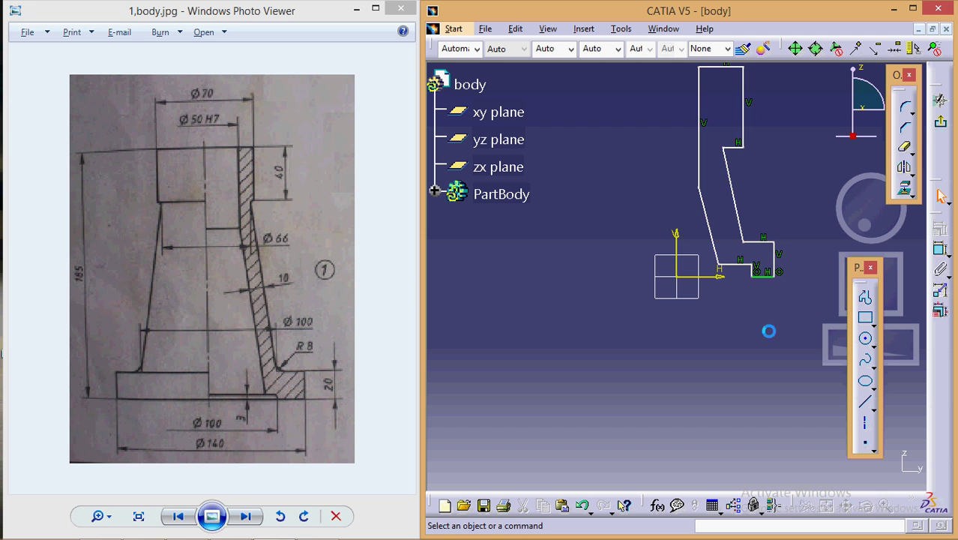
Dimension the outer vertical edge of the upper collar and set its height to 40 mm.
middle_drag(618, 196, 606, 244)
mouse_move(626, 281)
middle_down()
mouse_move(620, 230)
mouse_move(620, 261)
middle_up()
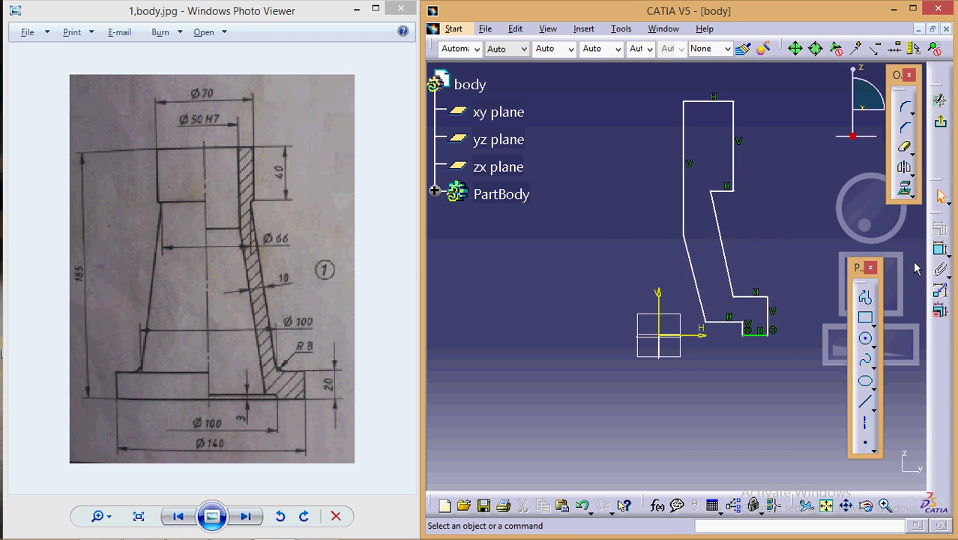
click(940, 254)
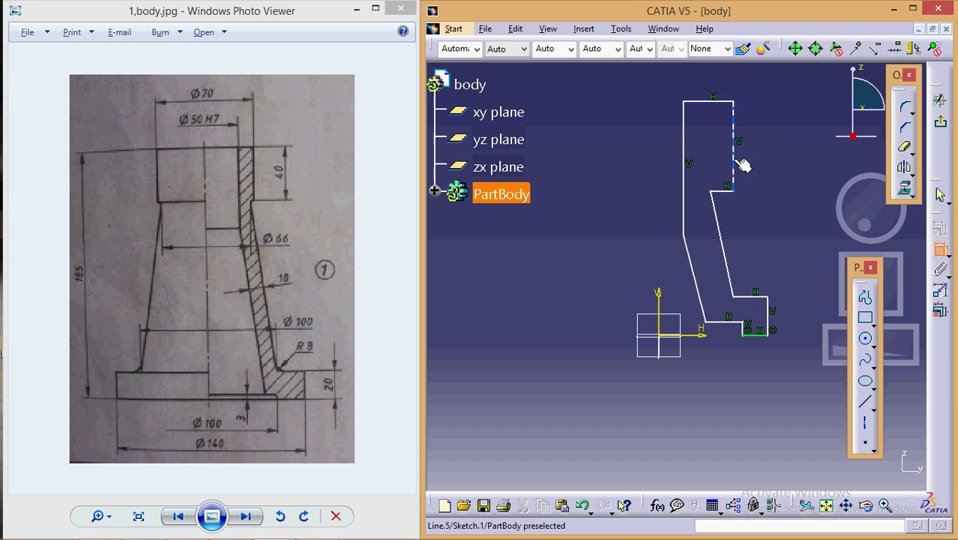
click(734, 154)
click(787, 153)
double_click(780, 146)
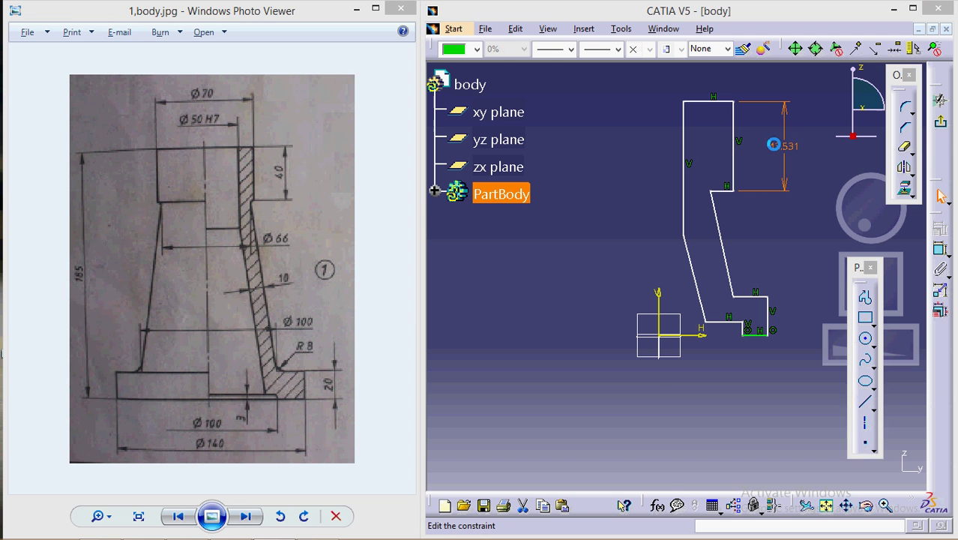
text(40mm)
key(Return)
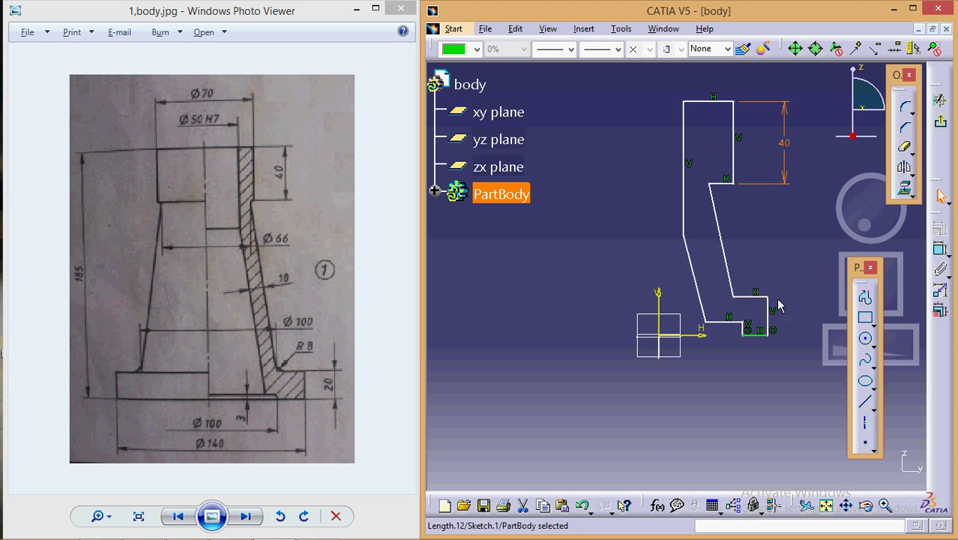
Dimension the outer vertical edge of the base flange and set its height to 20 mm.
click(769, 317)
click(940, 253)
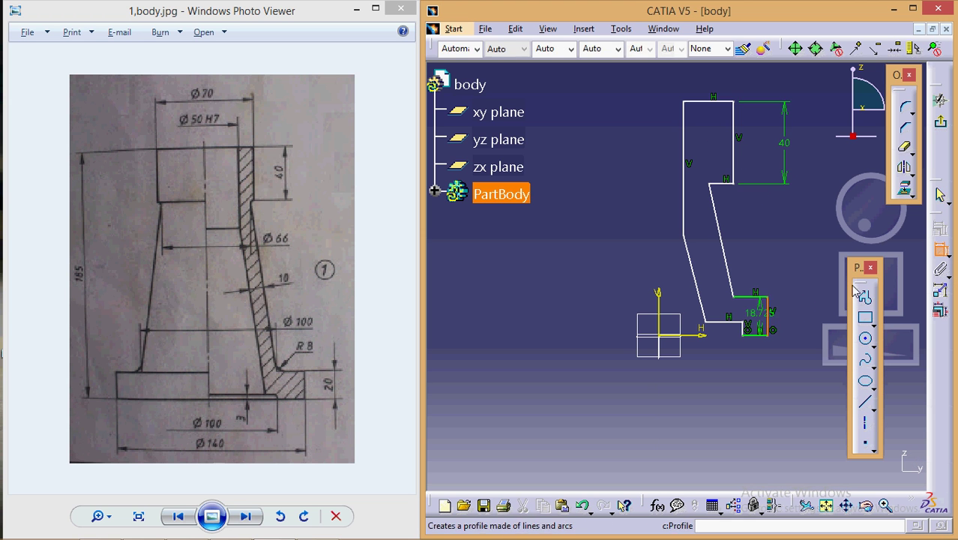
click(811, 323)
double_click(808, 317)
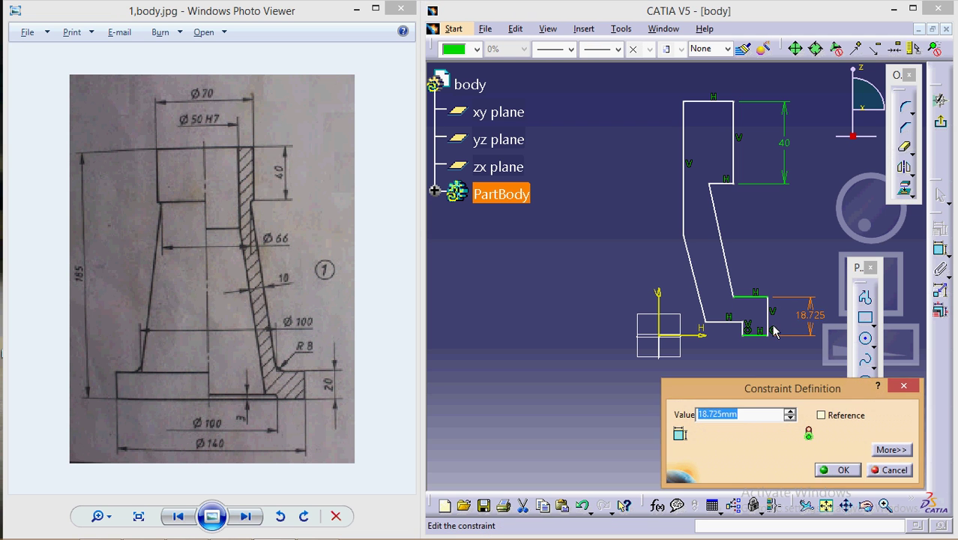
text(20)
key(Return)
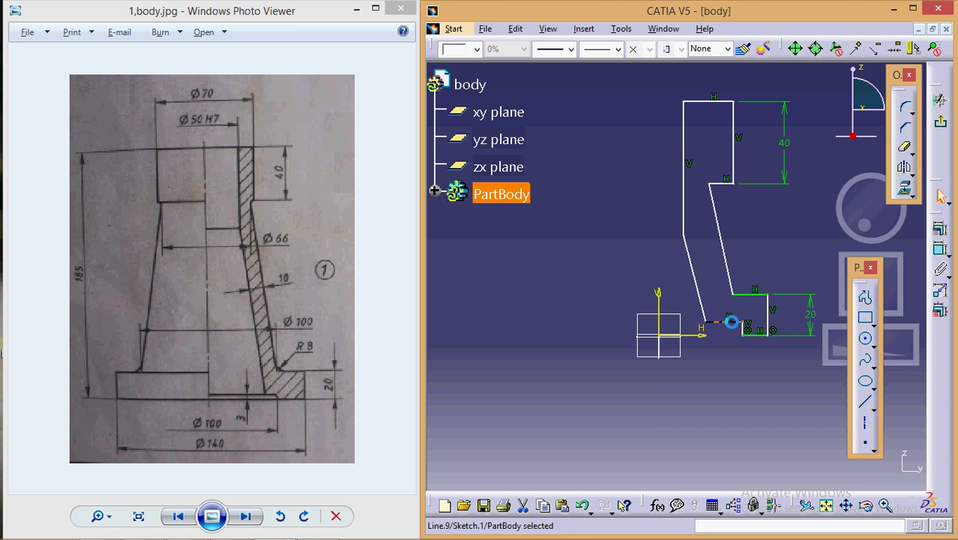
Dimension the depth between the base recess's horizontal edge and the flange's bottom edge, and set it to 3 mm.
click(763, 340)
click(940, 254)
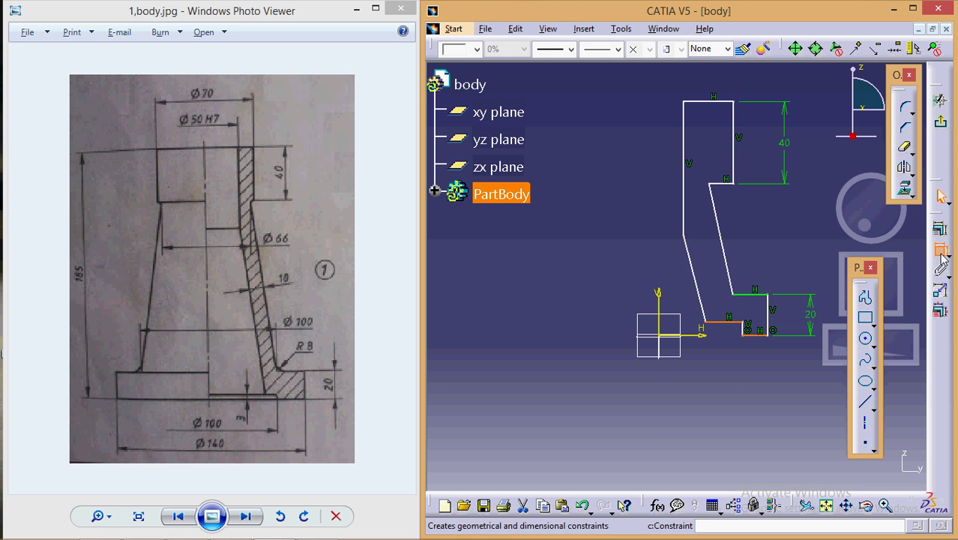
click(560, 326)
double_click(561, 328)
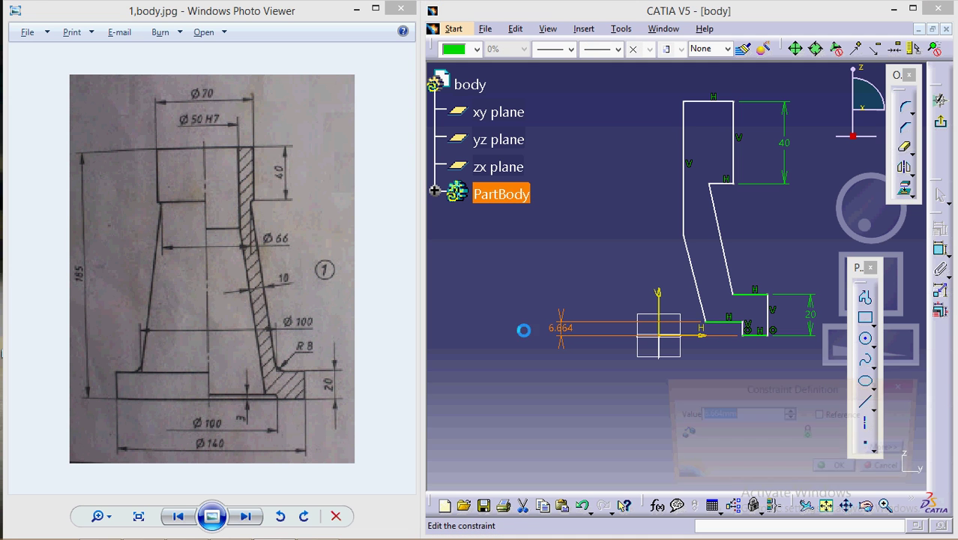
text(3)
key(Return)
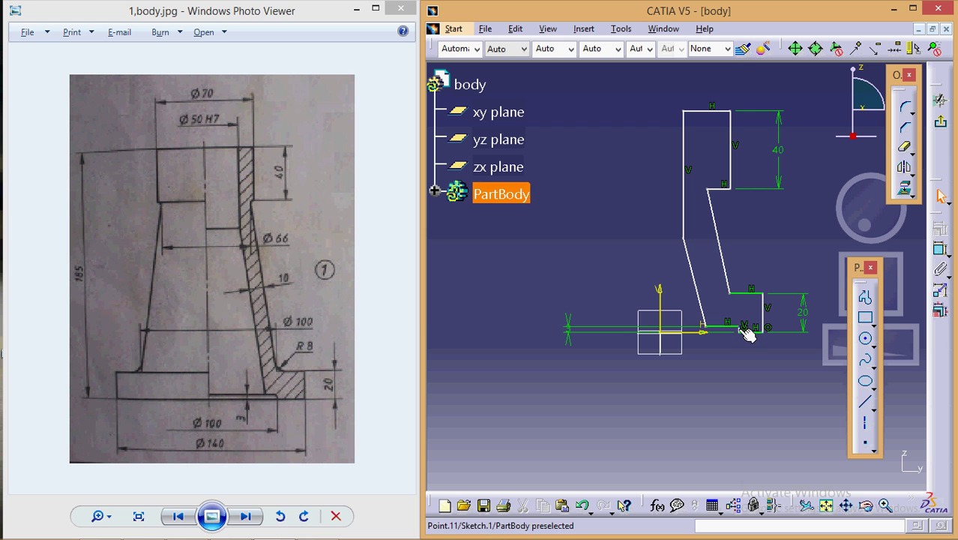
Dimension the base recess's short vertical edge from the vertical axis and set the distance to 50 mm.
ctrl+middle_drag(744, 350, 744, 327)
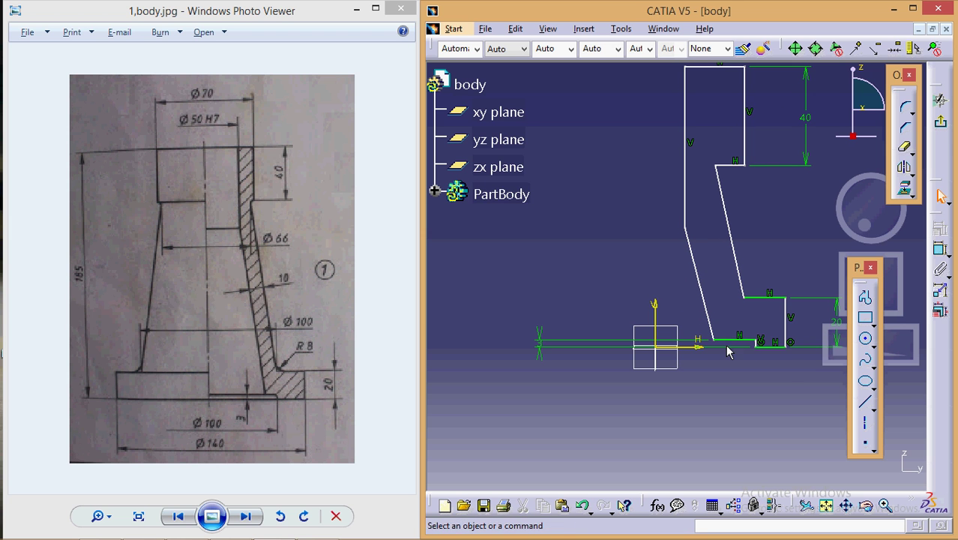
click(763, 345)
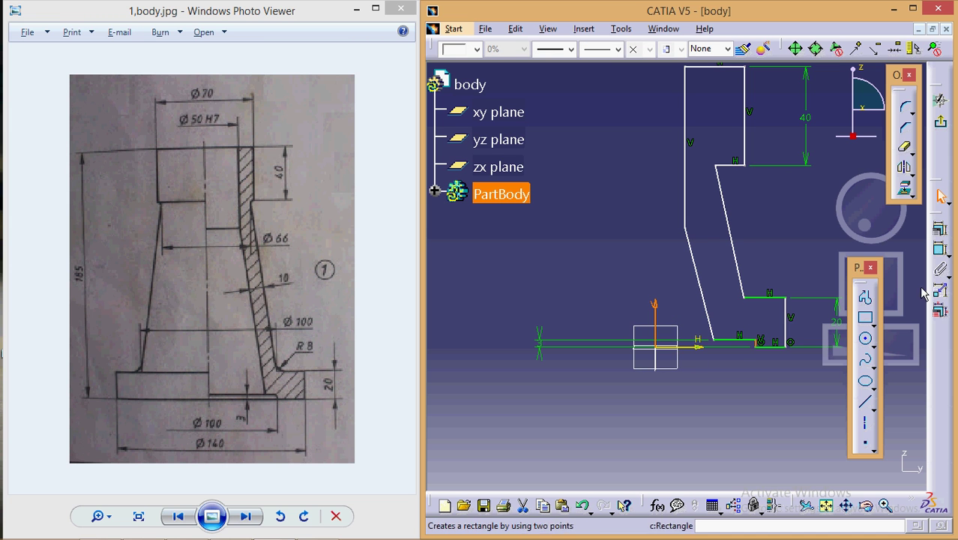
click(940, 248)
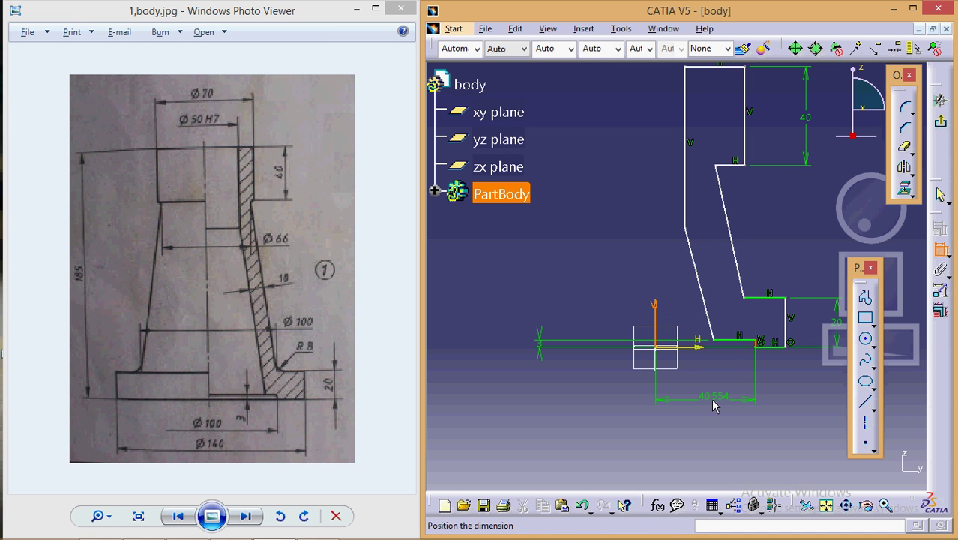
click(713, 406)
double_click(718, 395)
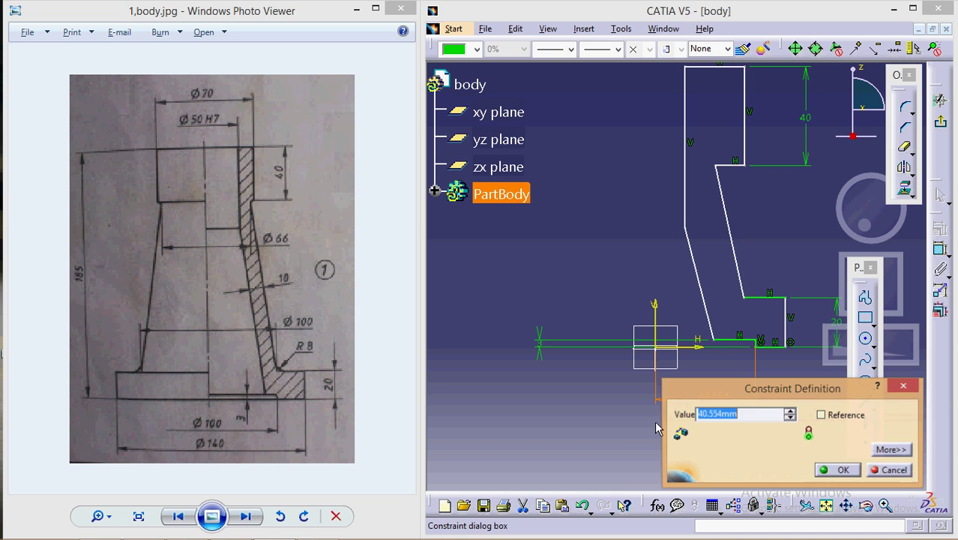
text(50)
key(Return)
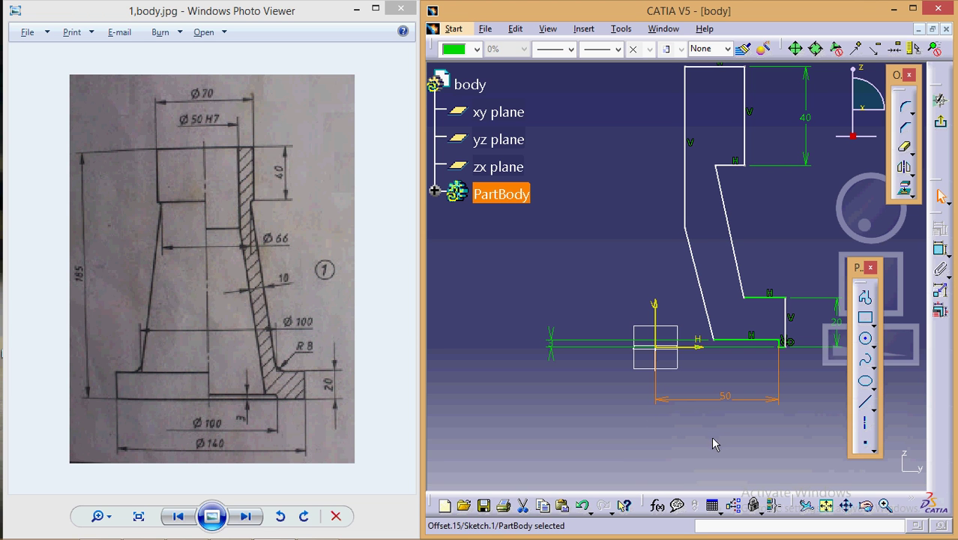
click(713, 444)
Dimension the base flange's outer vertical edge from the vertical axis and set the distance to 70 mm.
click(786, 330)
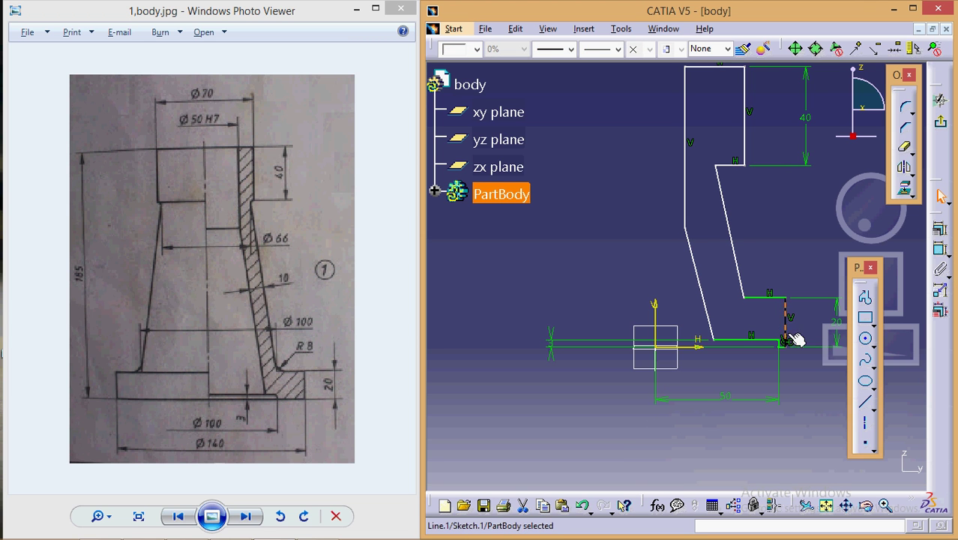
ctrl+click(653, 314)
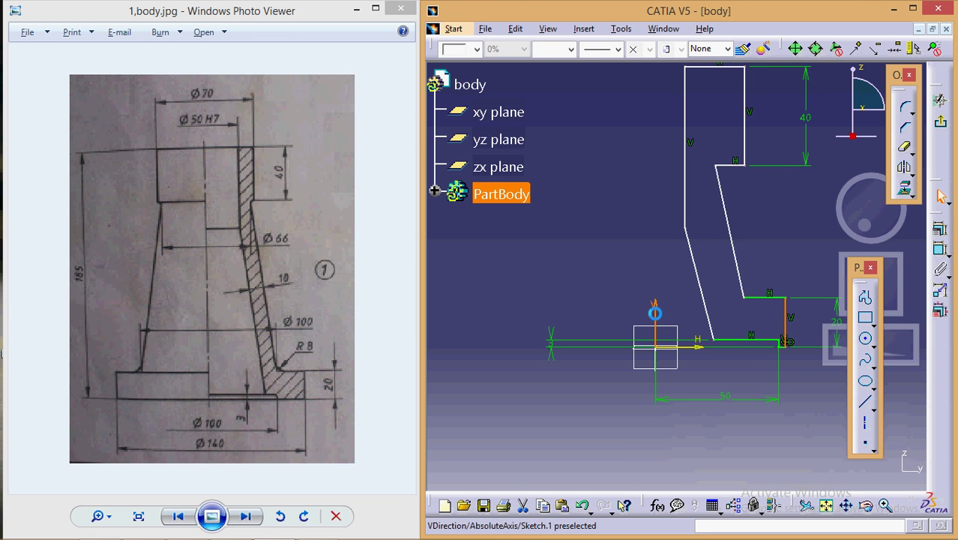
click(942, 252)
click(723, 442)
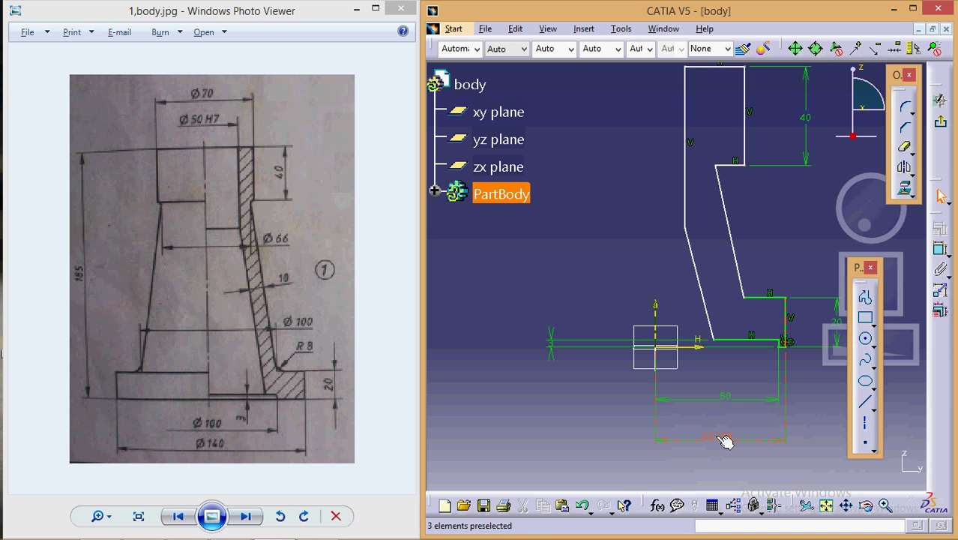
double_click(723, 440)
text(70mm)
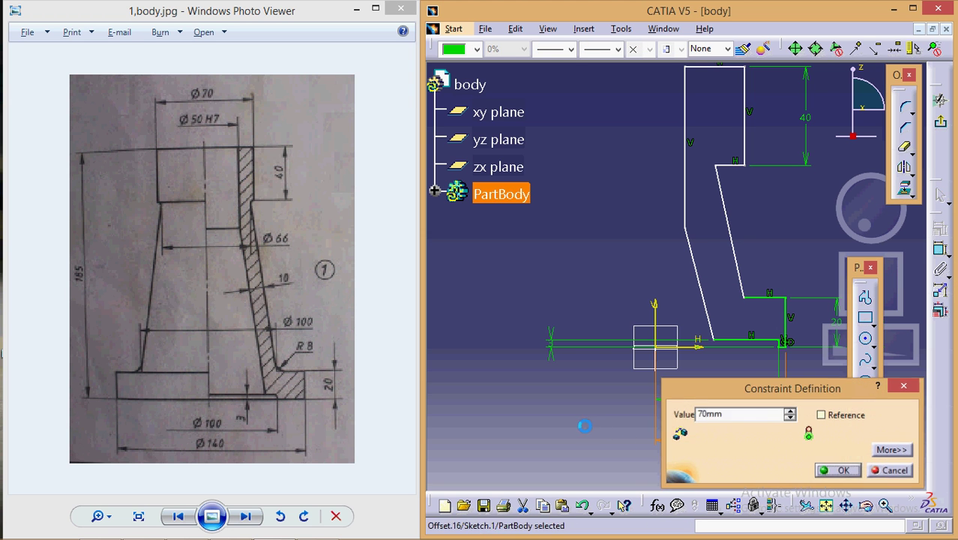
Constrain the inner and outer slanted wall lines to be parallel.
middle_drag(564, 248, 565, 278)
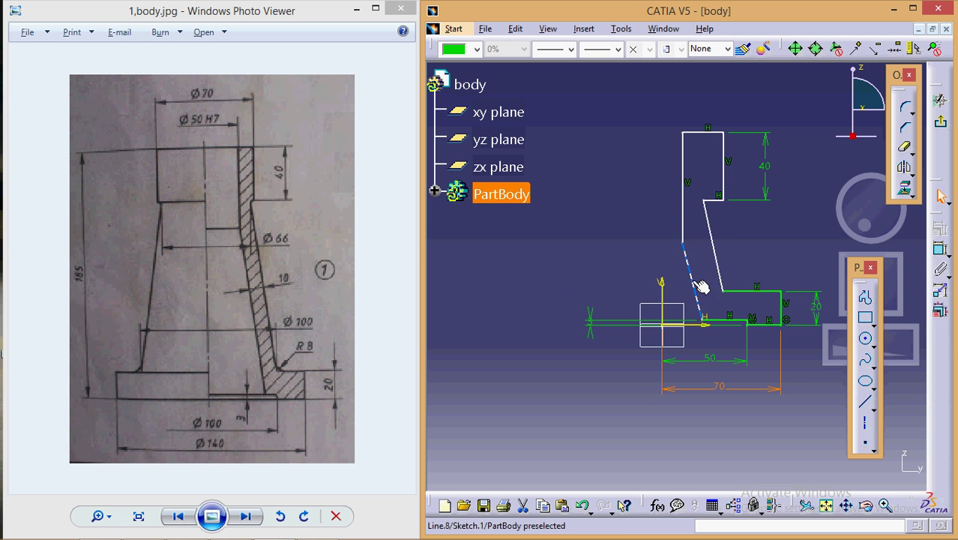
click(699, 285)
ctrl+click(717, 257)
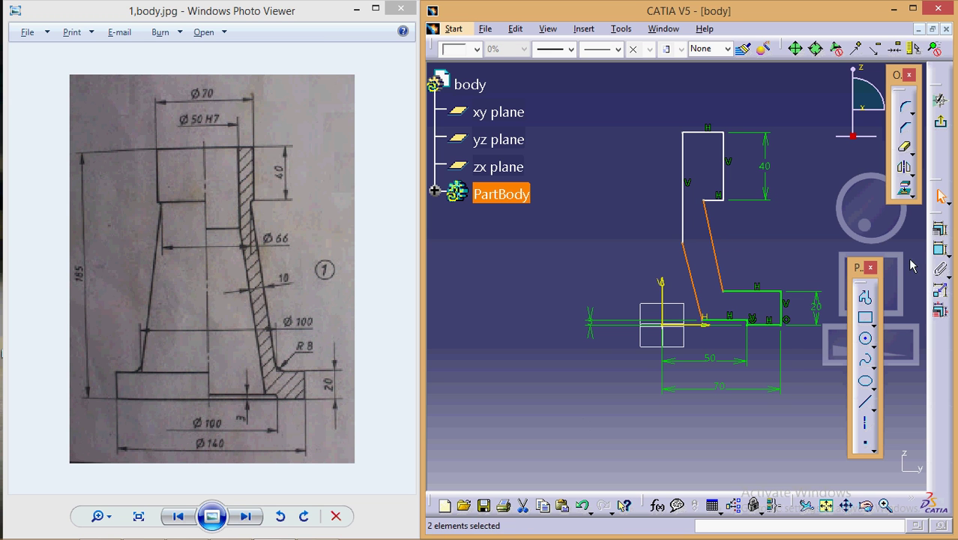
click(940, 227)
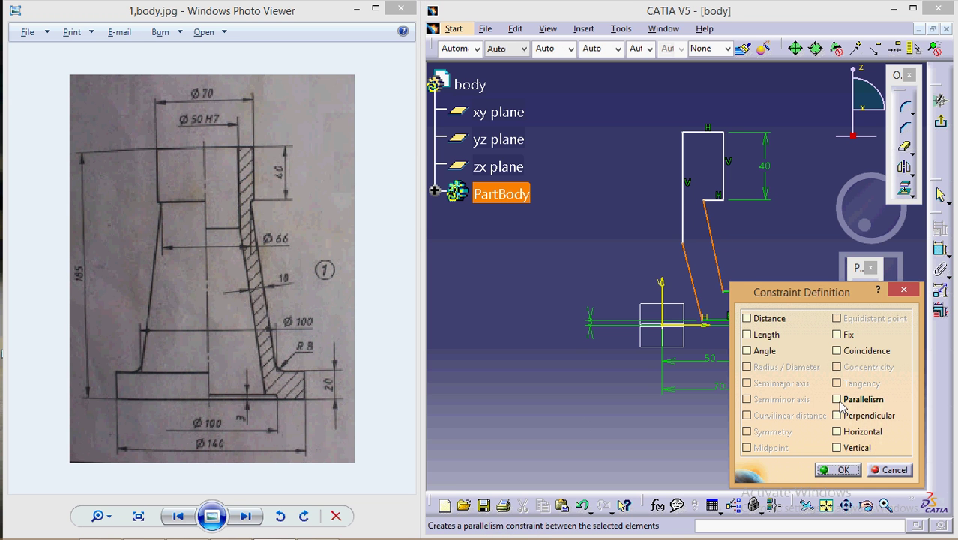
click(837, 399)
click(838, 469)
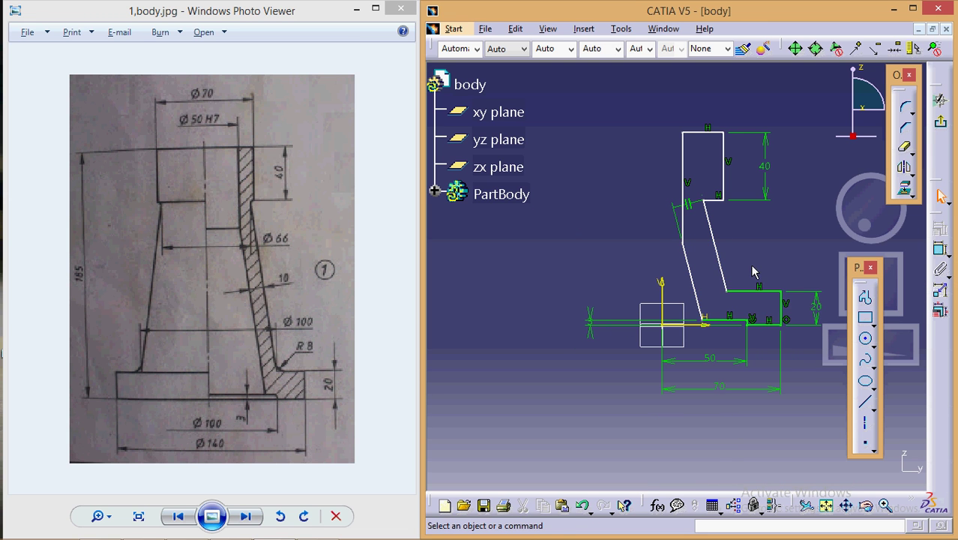
Dimension the lower endpoint of the outer slanted line from the vertical axis and set the distance to 50 mm.
ctrl+middle_drag(752, 270, 760, 241)
click(752, 300)
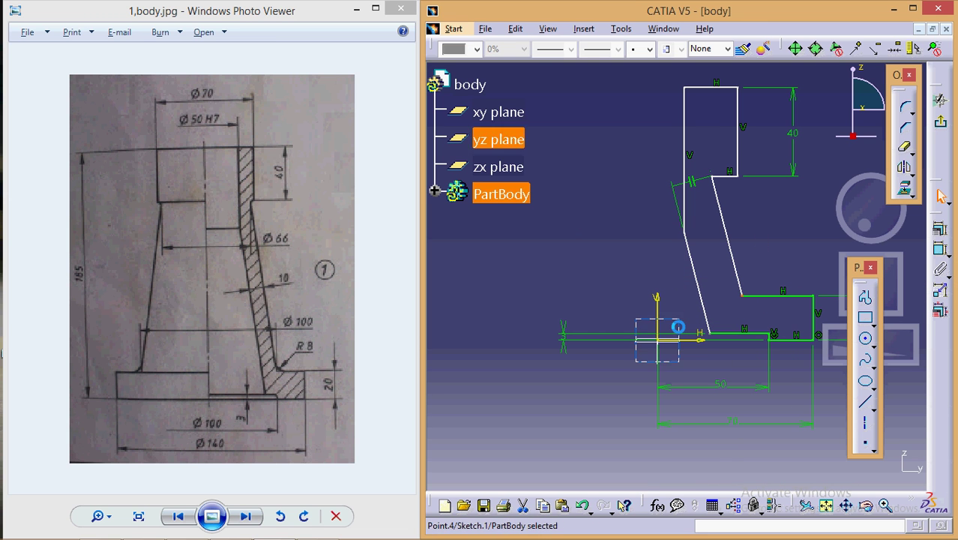
ctrl+click(658, 315)
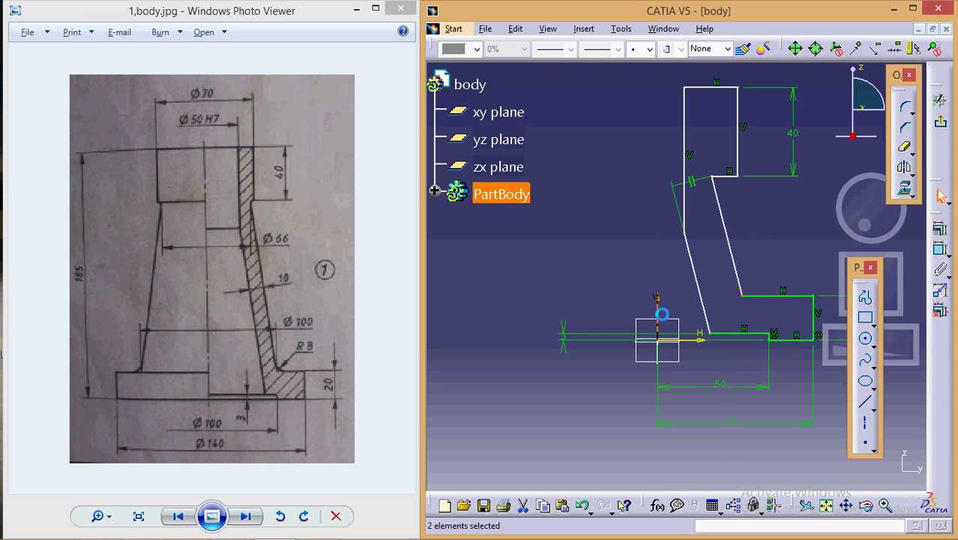
click(940, 249)
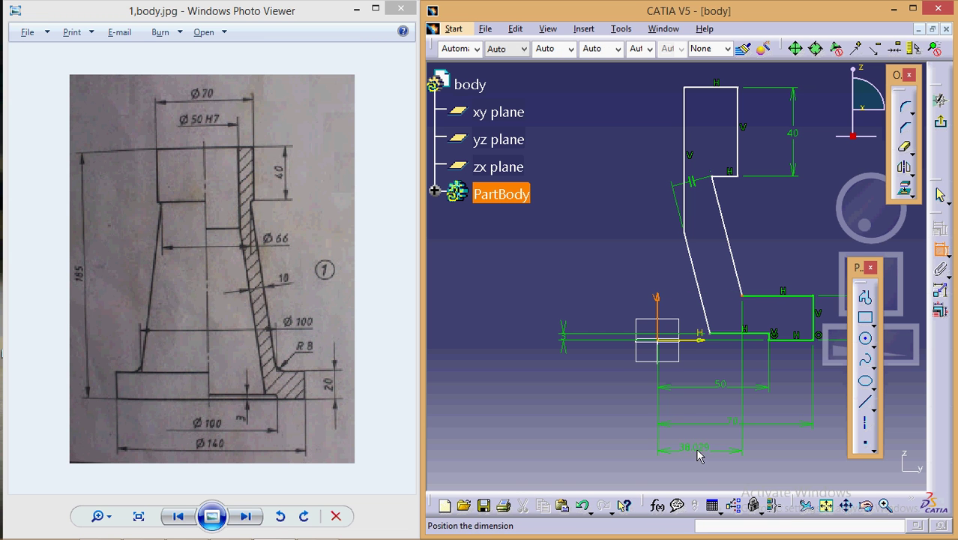
double_click(705, 398)
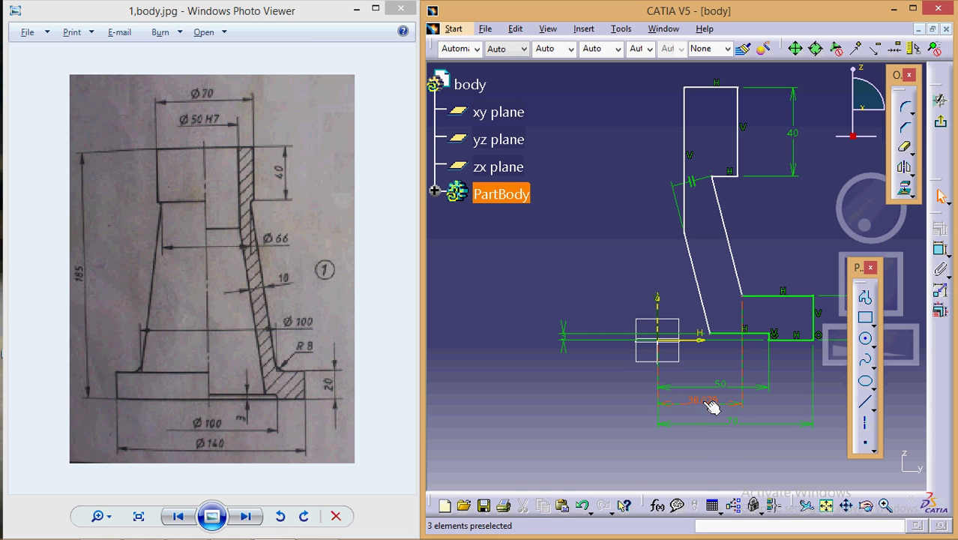
text(50)
key(Return)
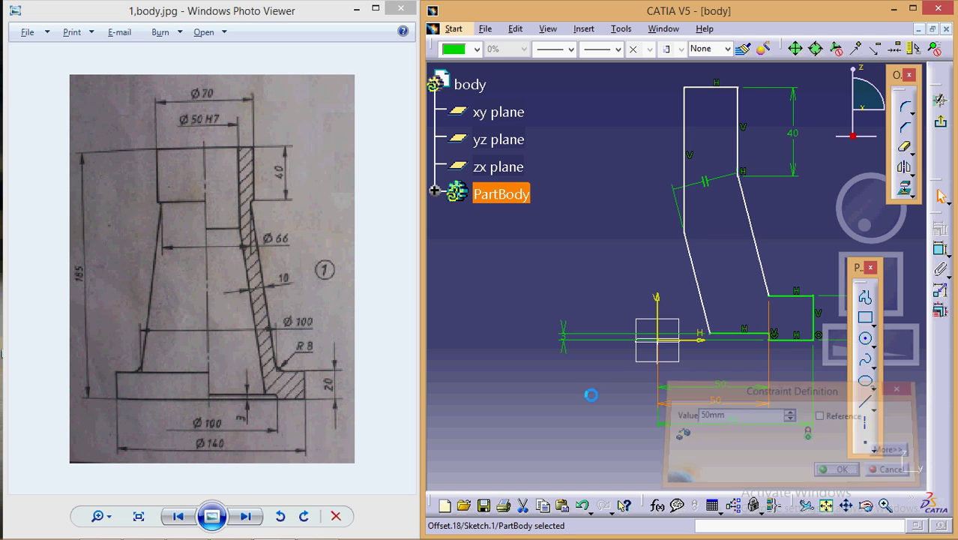
click(537, 241)
Dimension the vertical bore line from the vertical axis and set the distance to 25 mm.
mouse_move(589, 256)
middle_down()
mouse_move(597, 226)
mouse_move(596, 292)
middle_up()
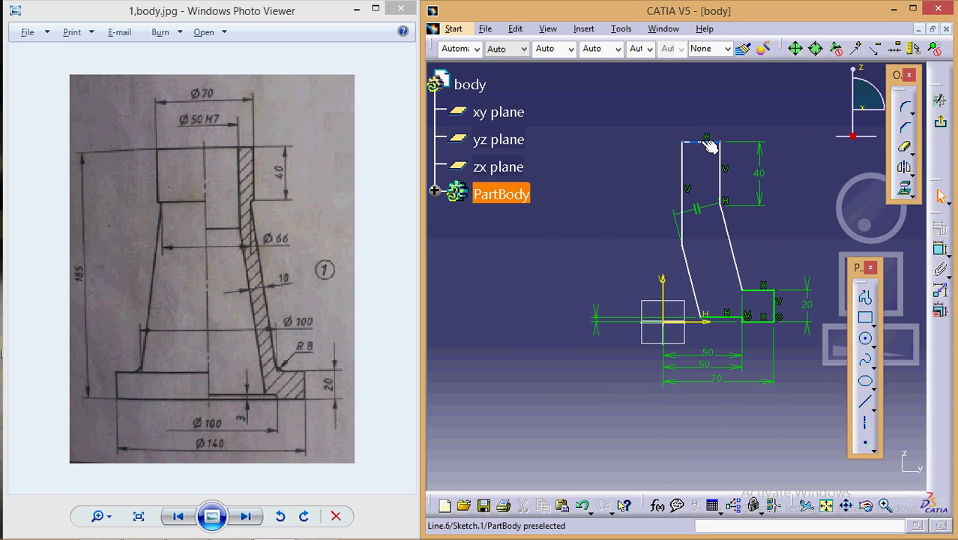
click(689, 208)
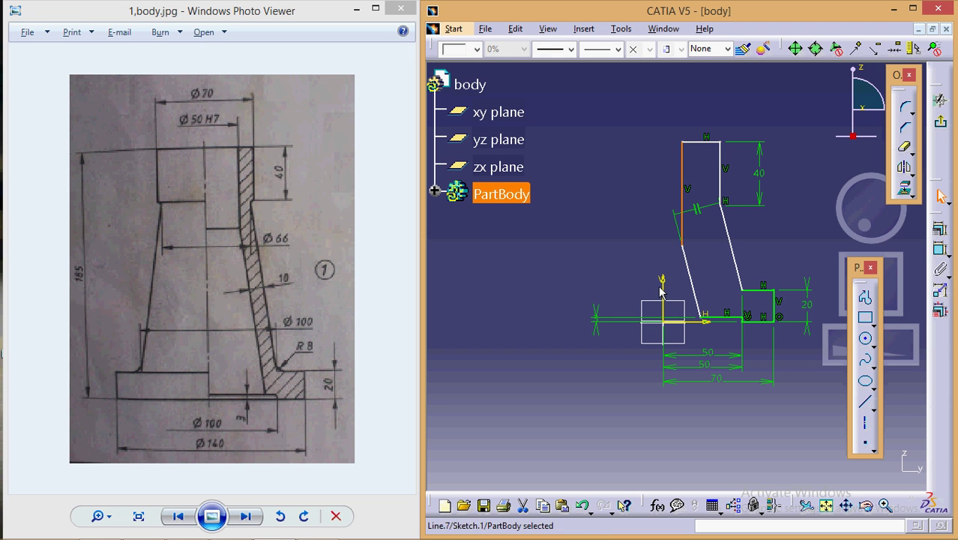
click(940, 248)
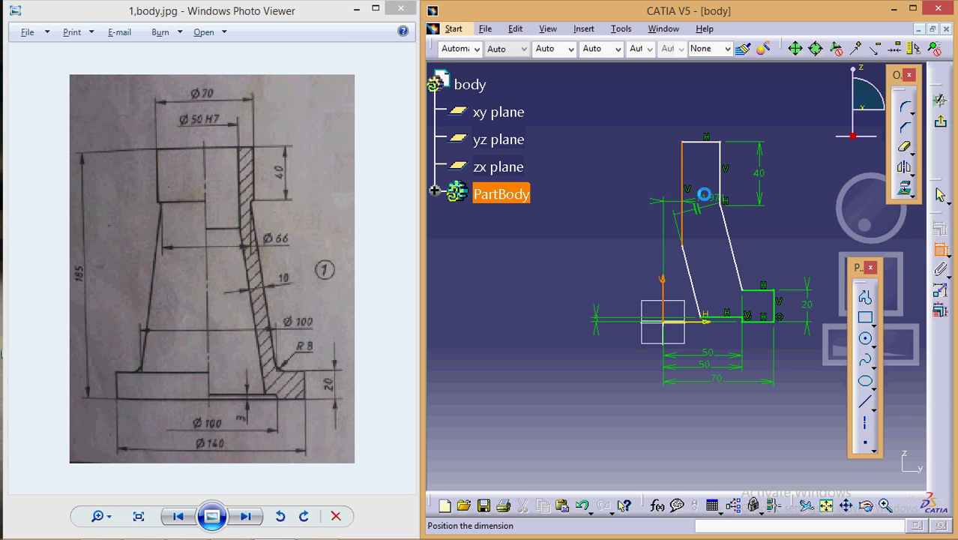
click(672, 97)
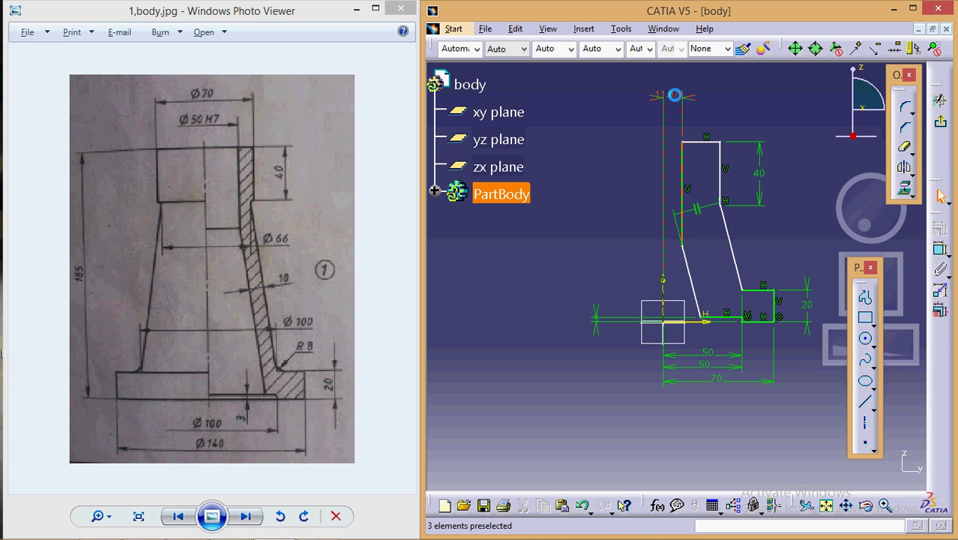
double_click(679, 102)
text(25)
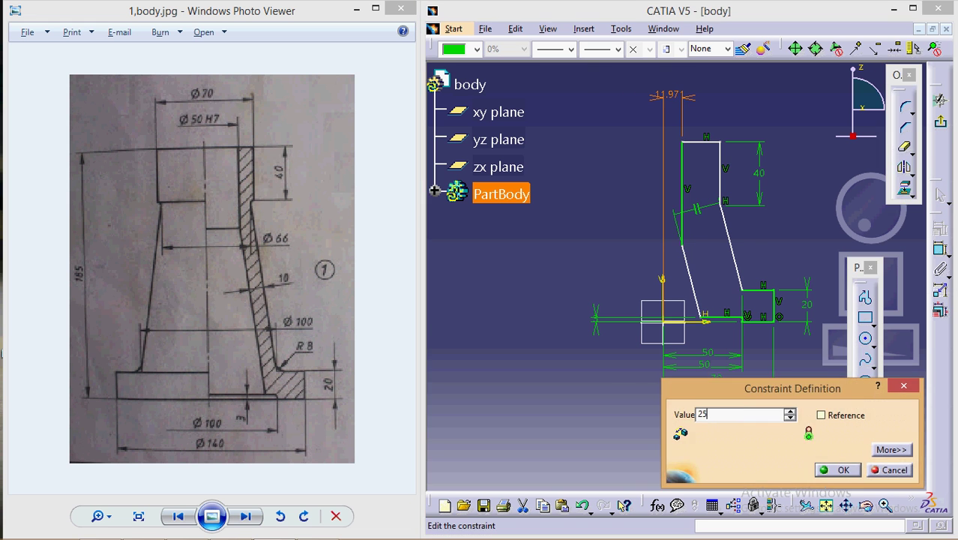
key(Return)
Move the bore line's lower endpoint up to just below the collar so the inner wall slants down to the base recess.
mouse_move(579, 194)
ctrl+middle_down()
mouse_move(577, 124)
mouse_move(577, 137)
ctrl+middle_up()
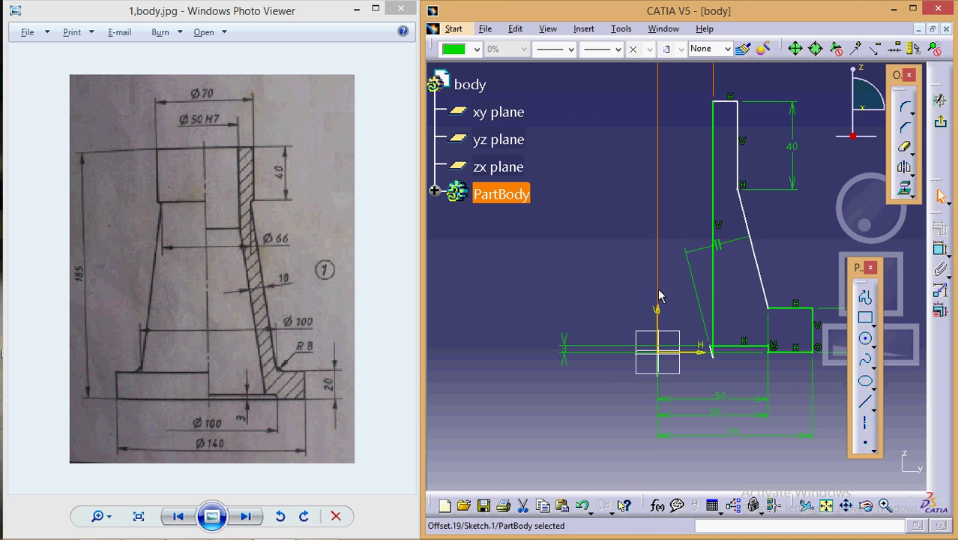
click(717, 359)
drag(716, 364, 712, 225)
ctrl+middle_drag(563, 204, 564, 256)
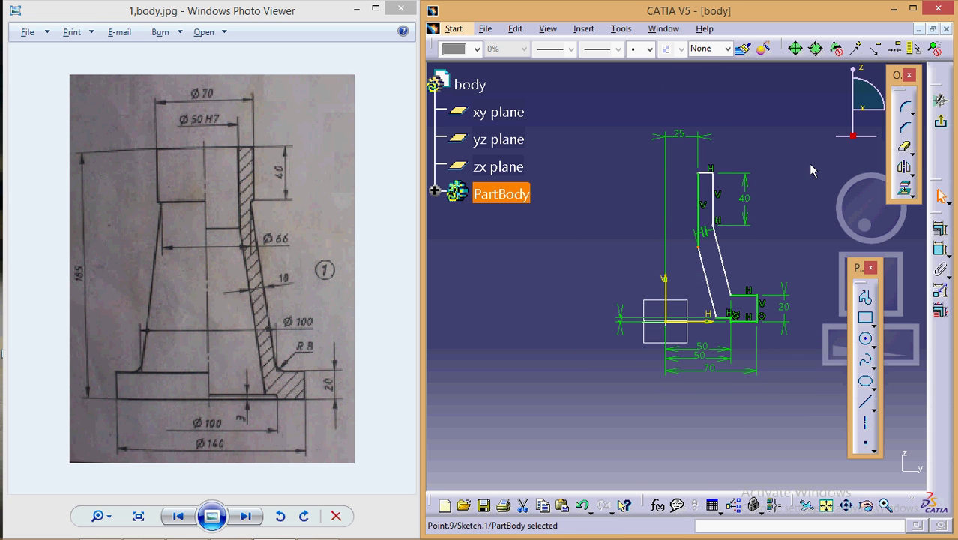
click(940, 254)
click(940, 253)
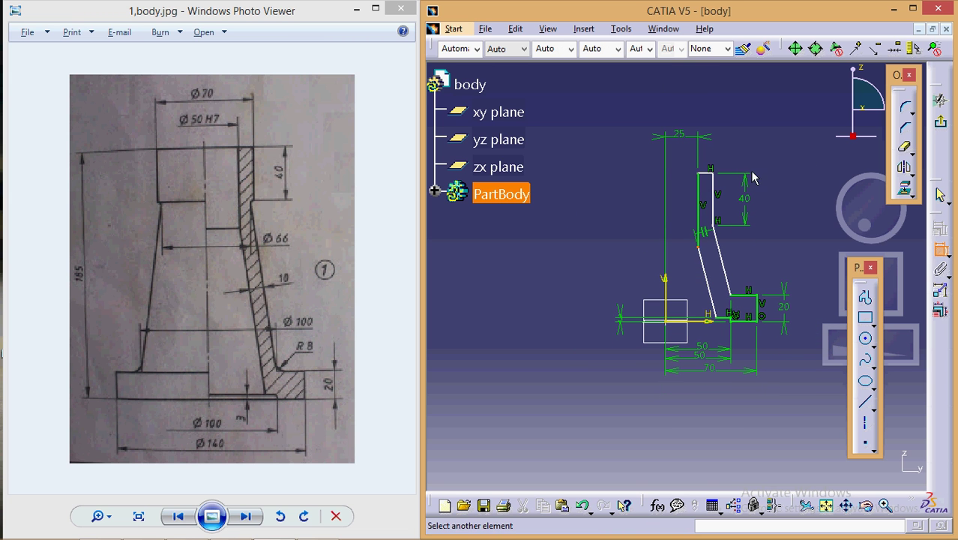
click(720, 207)
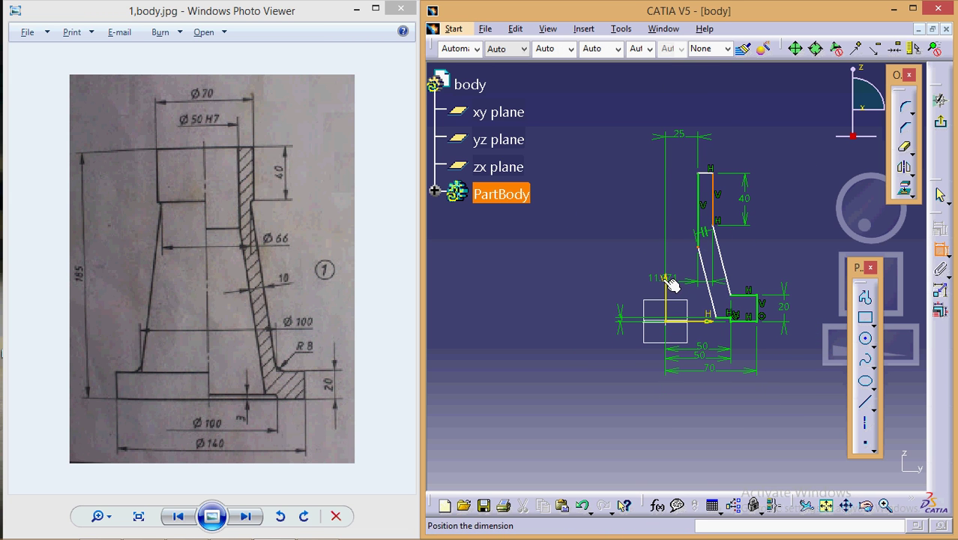
ctrl+middle_drag(667, 293, 678, 259)
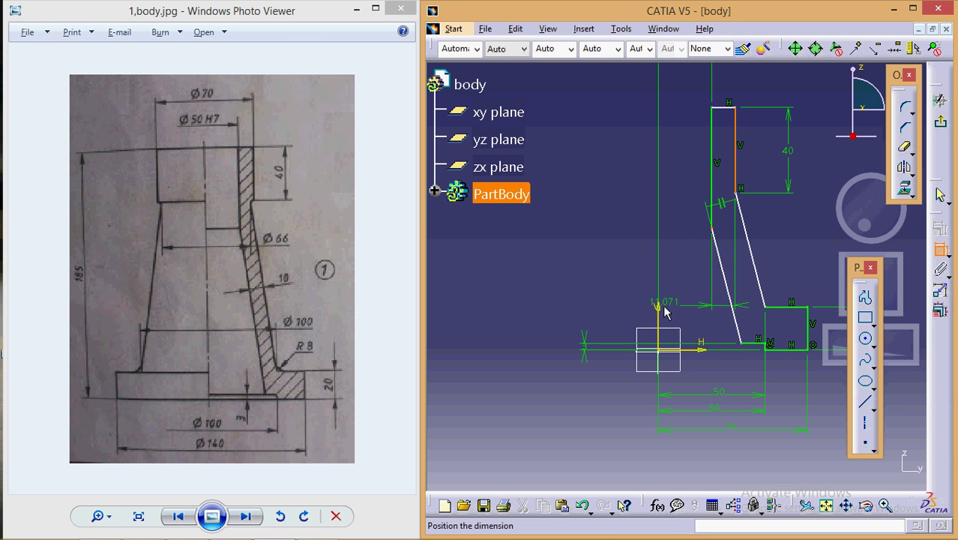
click(679, 308)
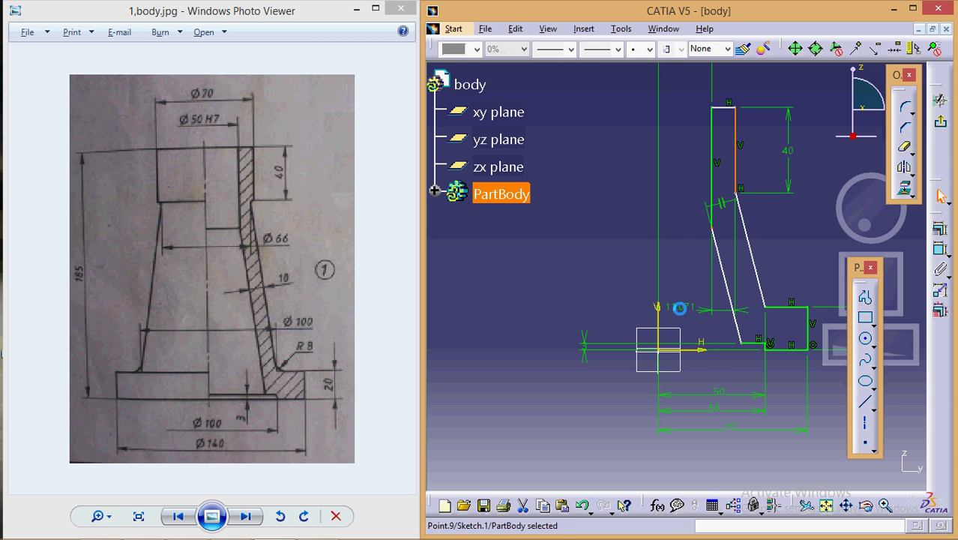
key(Escape)
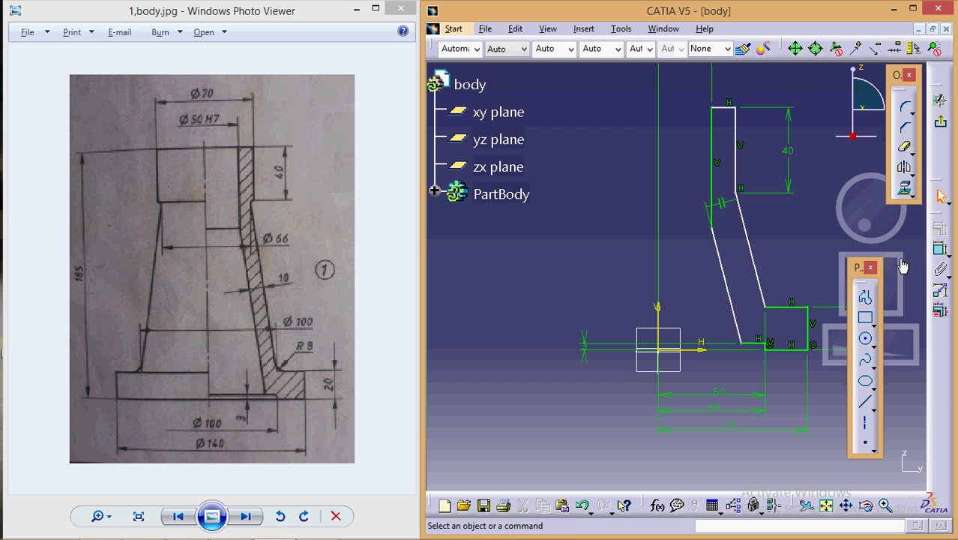
Dimension the upper collar's outer vertical edge from the vertical axis and set the distance to 35 mm.
click(659, 308)
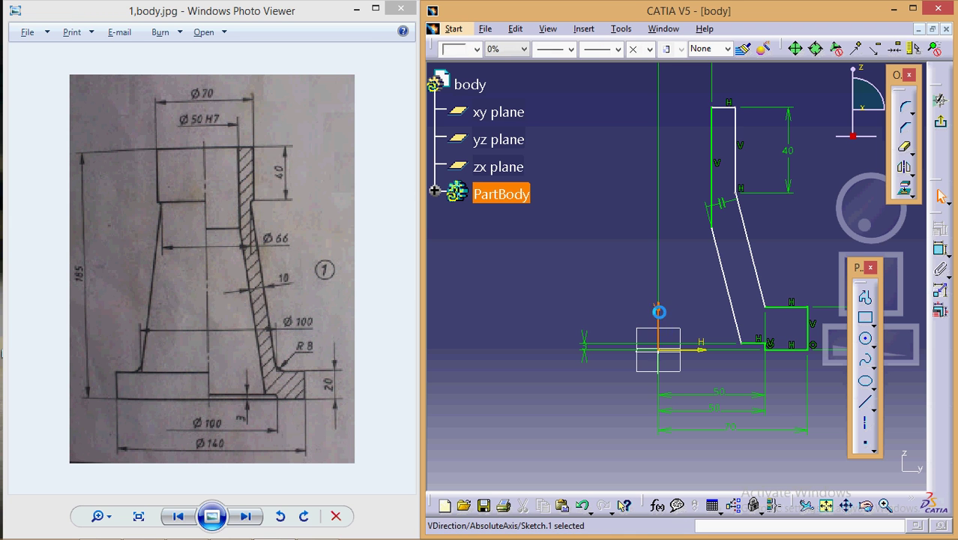
ctrl+click(736, 178)
click(941, 249)
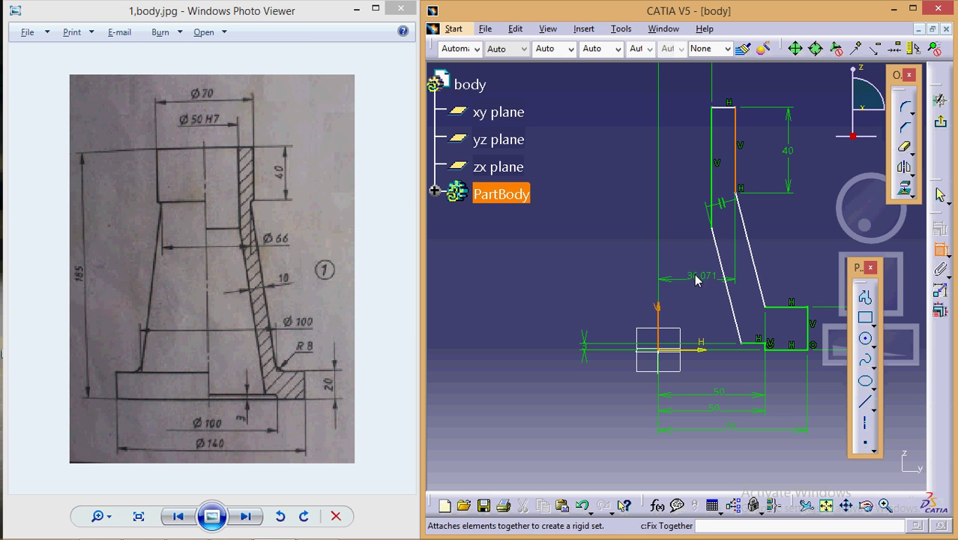
click(688, 160)
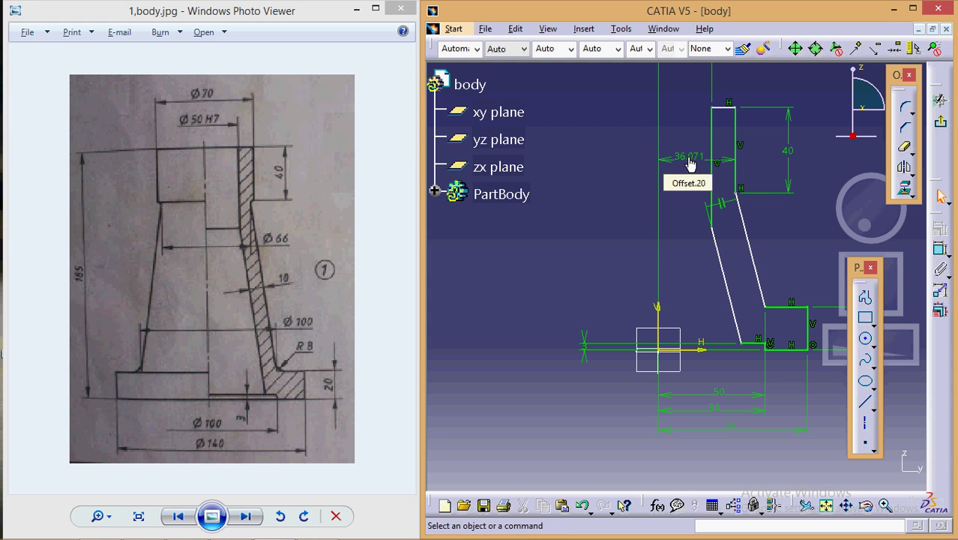
double_click(690, 159)
text(7)
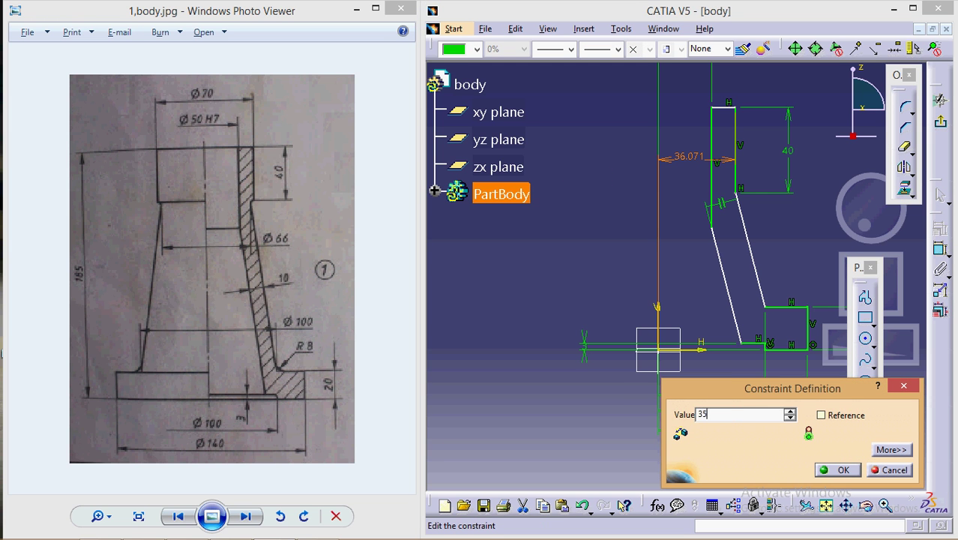
key(Return)
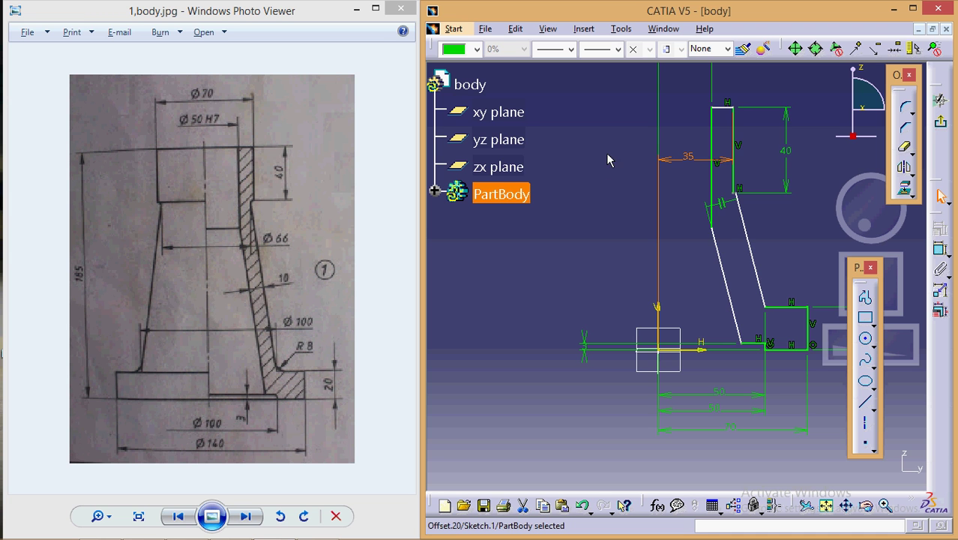
Dimension the overall height between the profile's top edge and the base's bottom edge and set it to 185 mm.
mouse_move(606, 153)
middle_down()
mouse_move(597, 218)
mouse_move(590, 187)
middle_up()
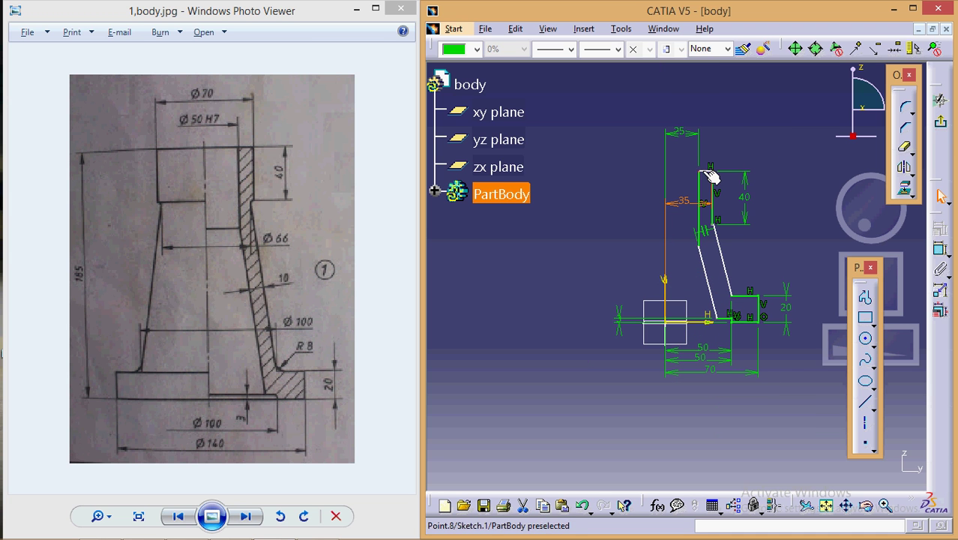
click(708, 174)
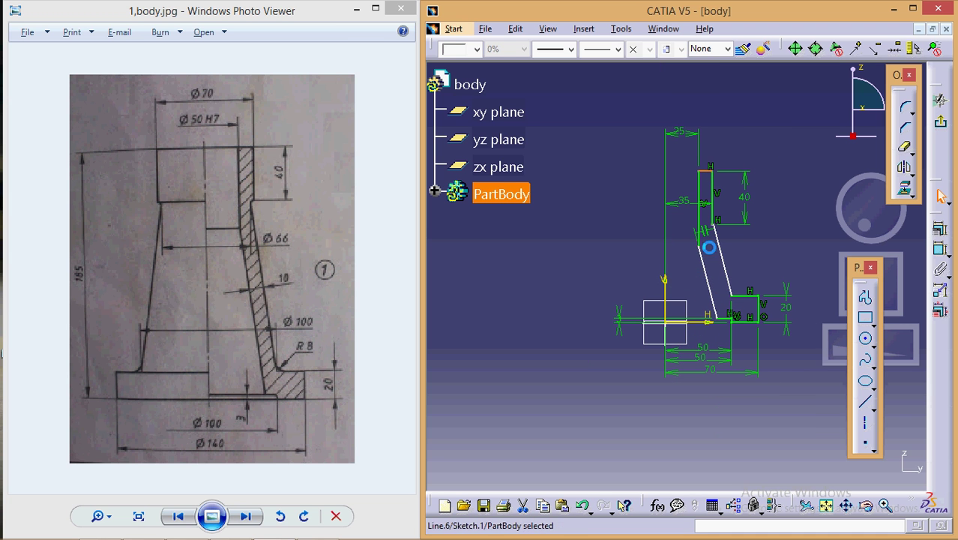
ctrl+click(755, 325)
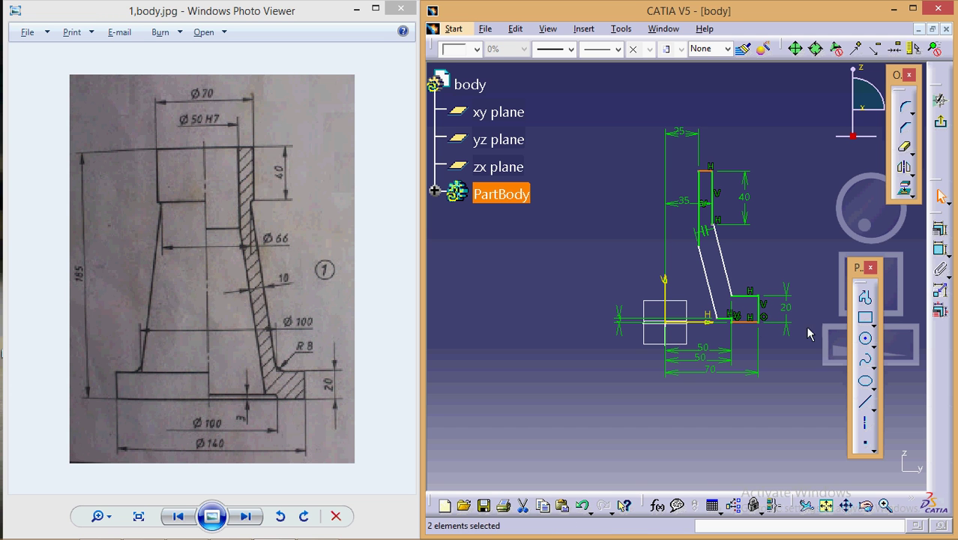
click(941, 249)
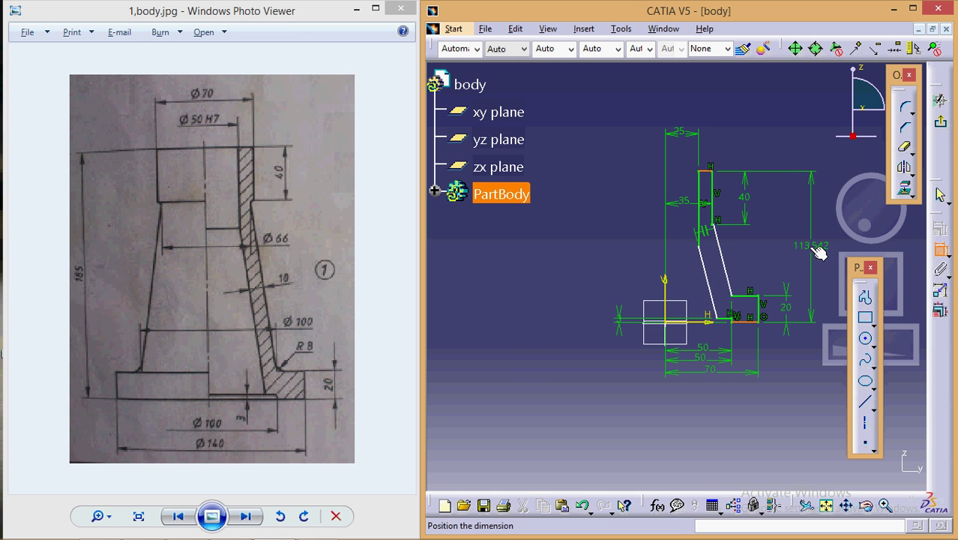
click(809, 246)
double_click(809, 246)
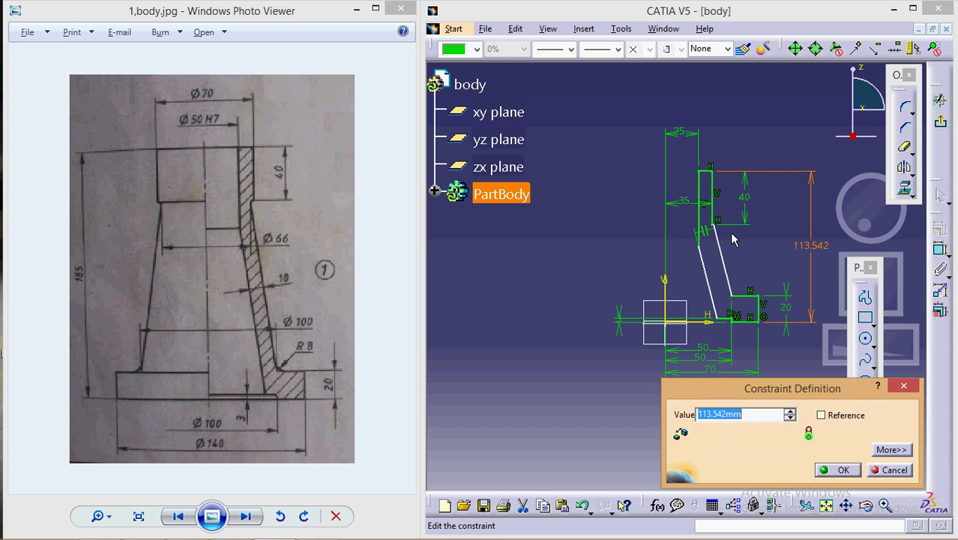
text(185)
key(Return)
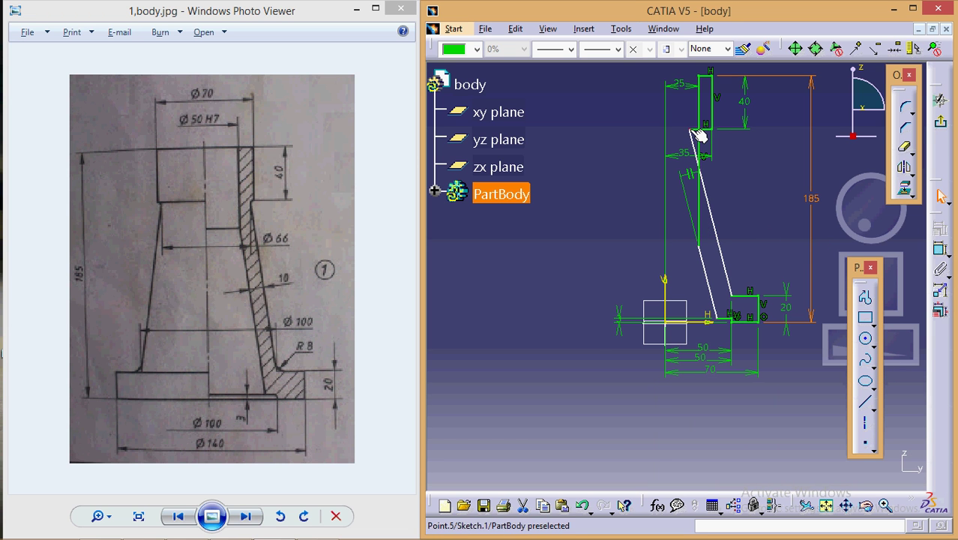
Dimension the upper endpoint of the outer slanted line from the vertical axis and set the distance to 33 mm.
ctrl+middle_drag(774, 221, 758, 178)
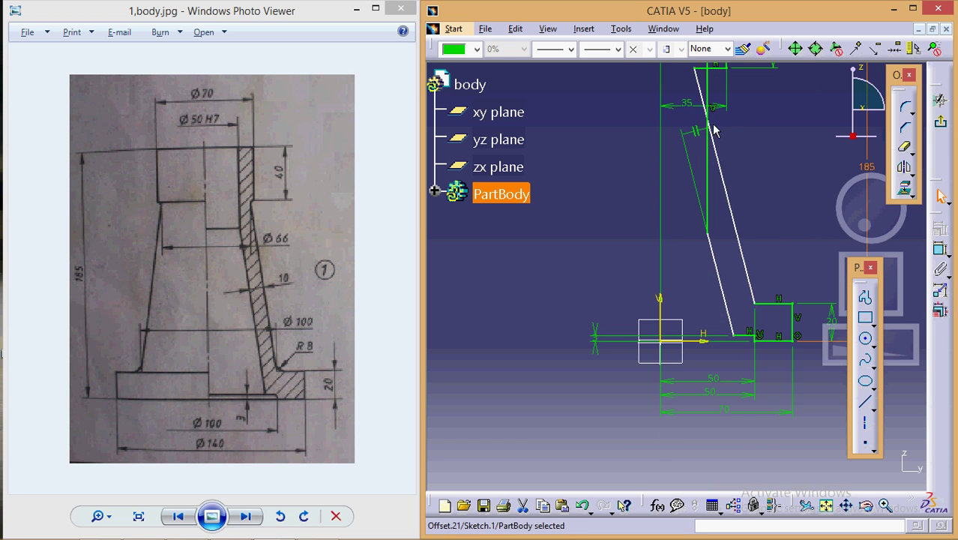
click(694, 68)
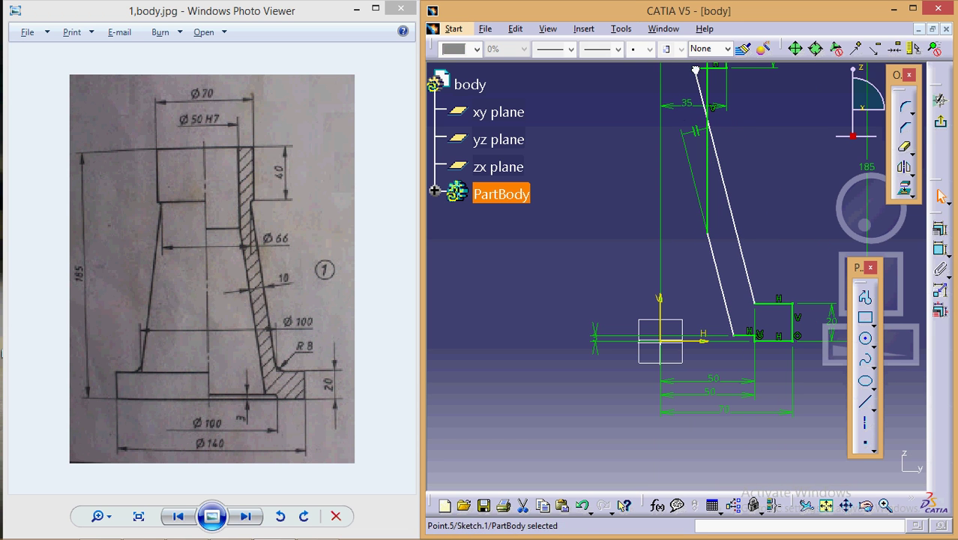
click(663, 307)
click(940, 248)
click(732, 218)
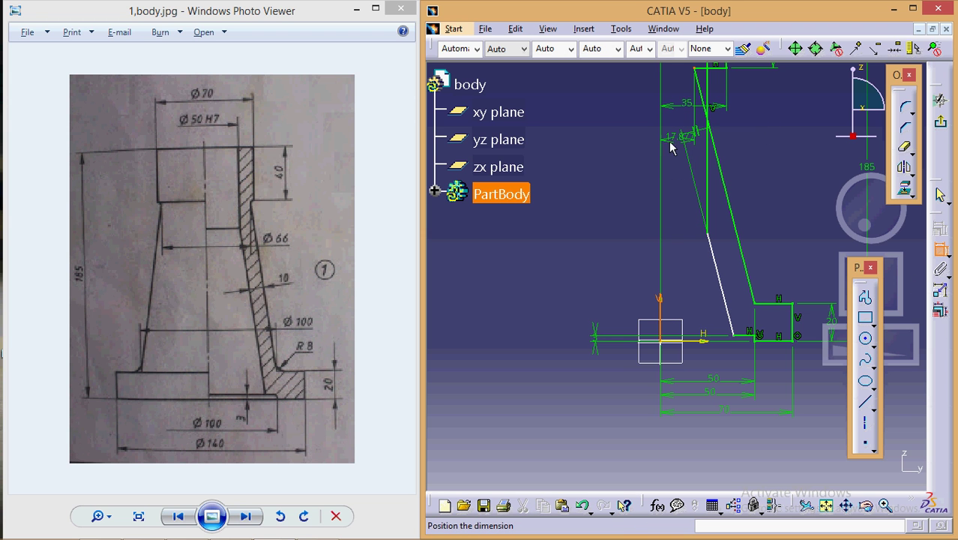
click(582, 145)
double_click(575, 138)
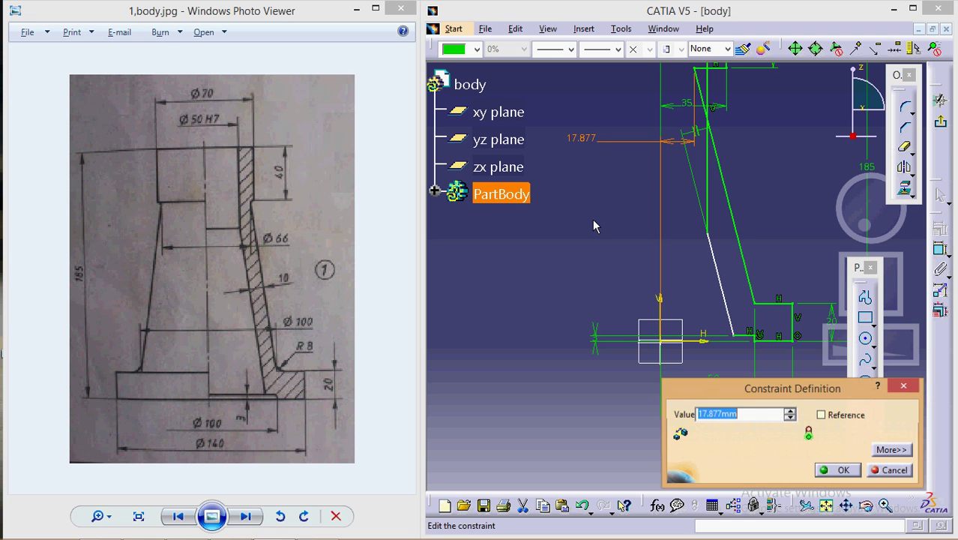
text(33)
key(Return)
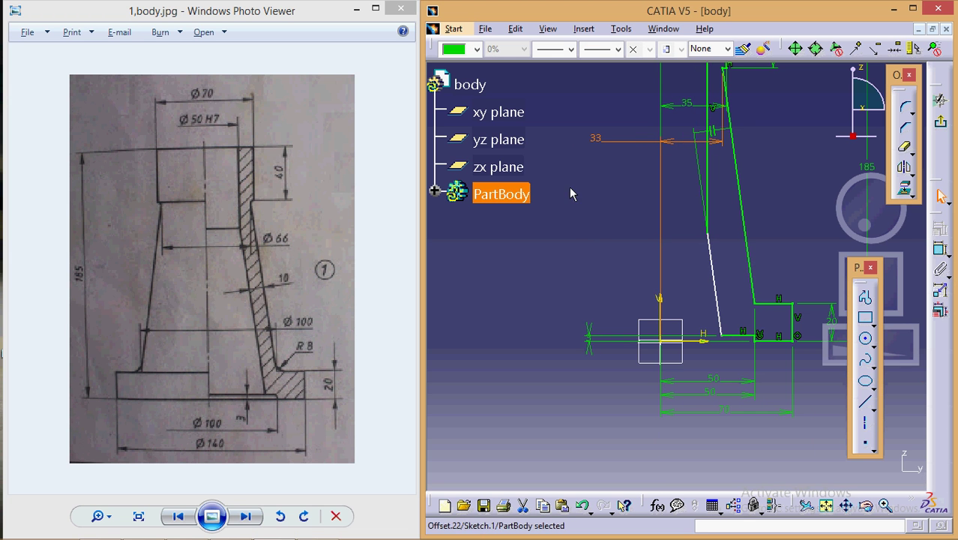
Dimension the wall thickness between the inner and outer slanted lines and set it to 10 mm.
mouse_move(548, 153)
ctrl+middle_down()
mouse_move(546, 210)
mouse_move(546, 190)
ctrl+middle_up()
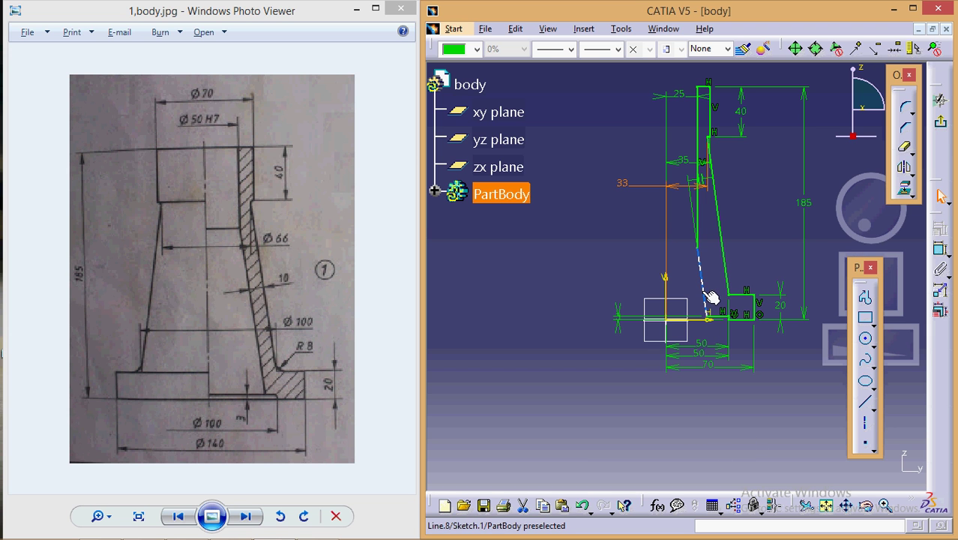
ctrl+middle_drag(760, 443, 776, 389)
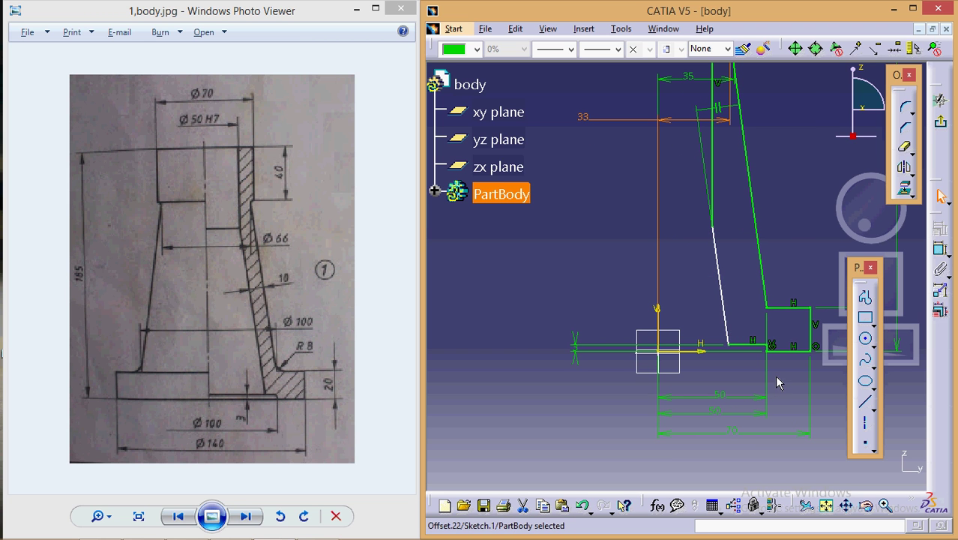
click(716, 250)
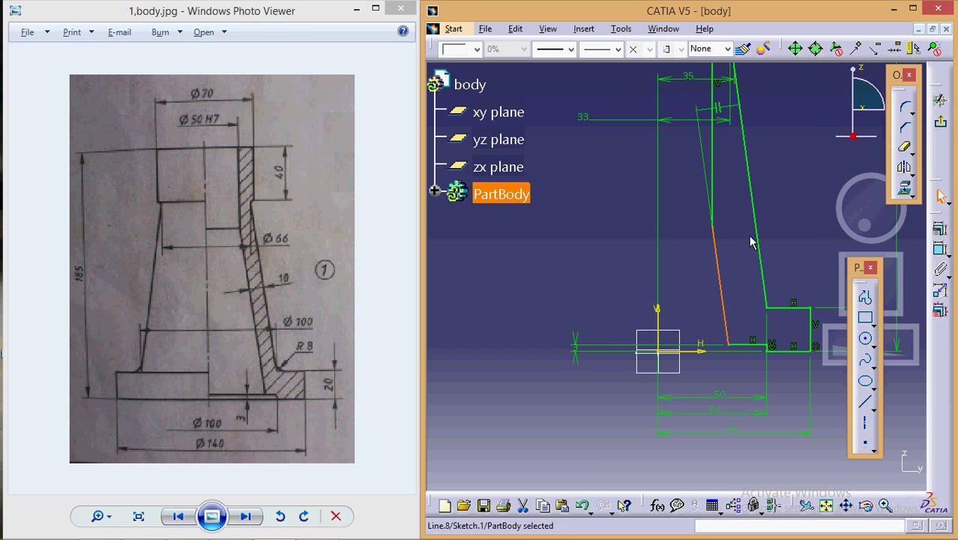
ctrl+click(758, 241)
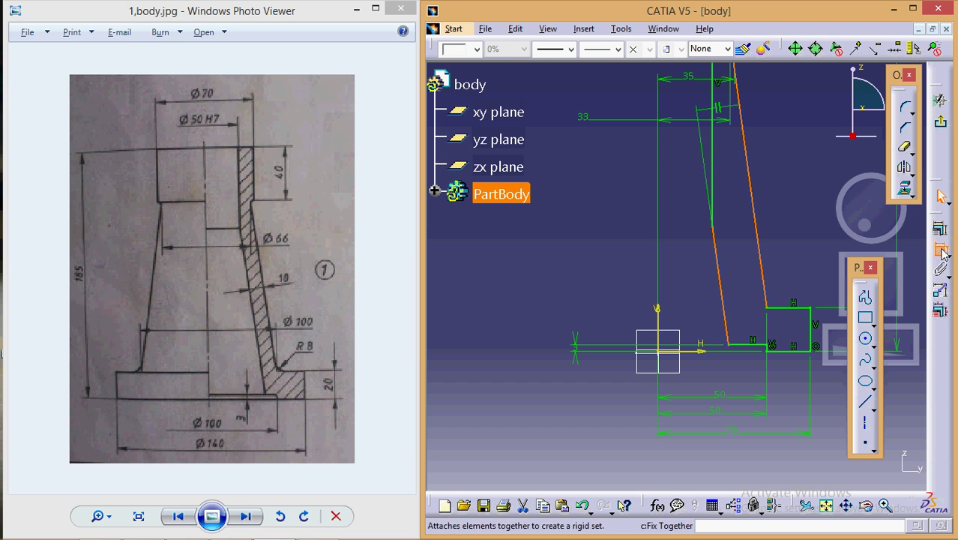
click(940, 251)
click(795, 225)
double_click(798, 220)
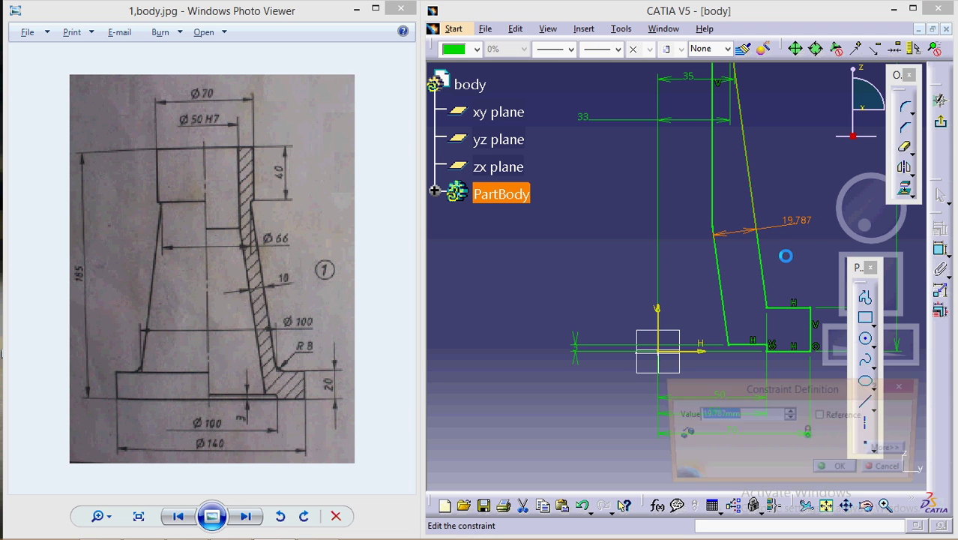
text(10)
key(Return)
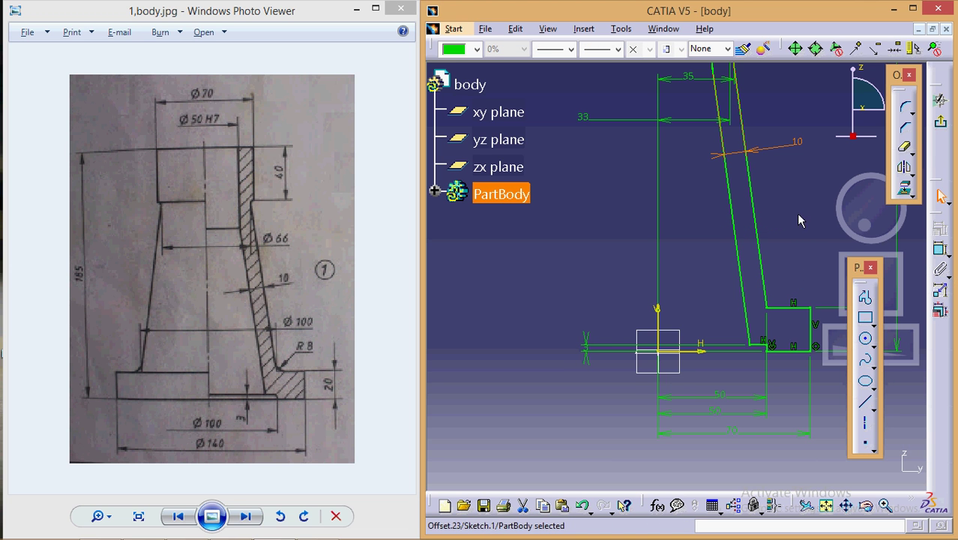
click(675, 230)
mouse_move(590, 206)
ctrl+middle_down()
mouse_move(593, 263)
mouse_move(592, 254)
ctrl+middle_up()
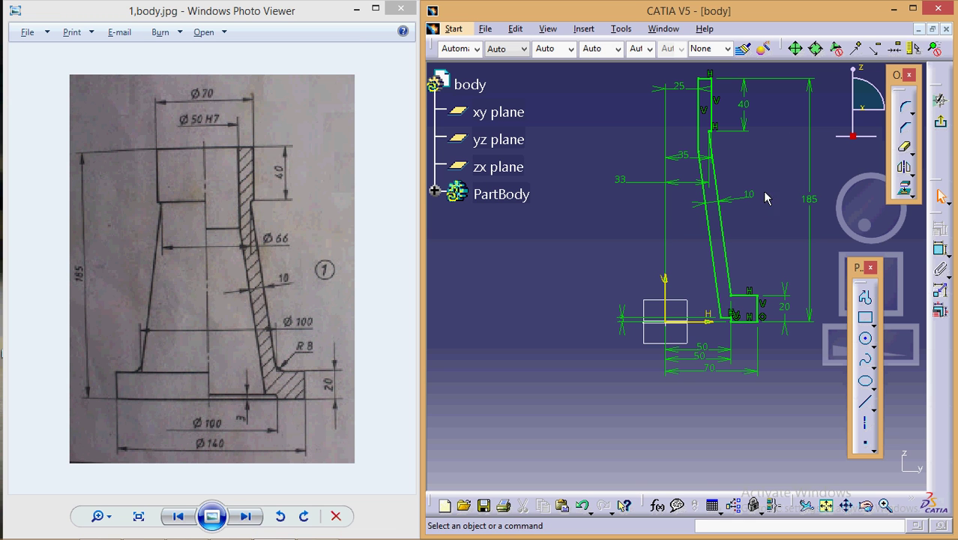
Exit the sketch and revolve the profile 360 degrees about the vertical sketch axis as a shaft.
click(940, 122)
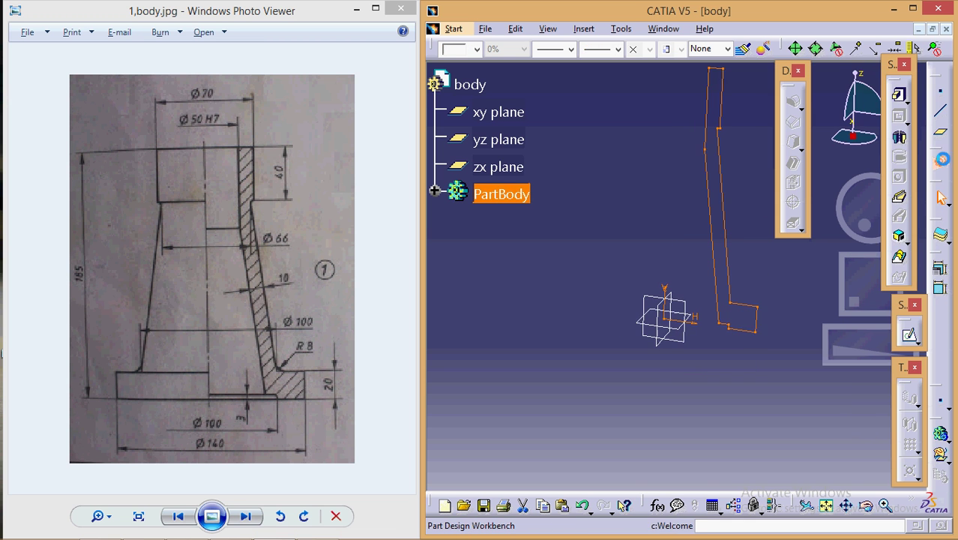
click(899, 137)
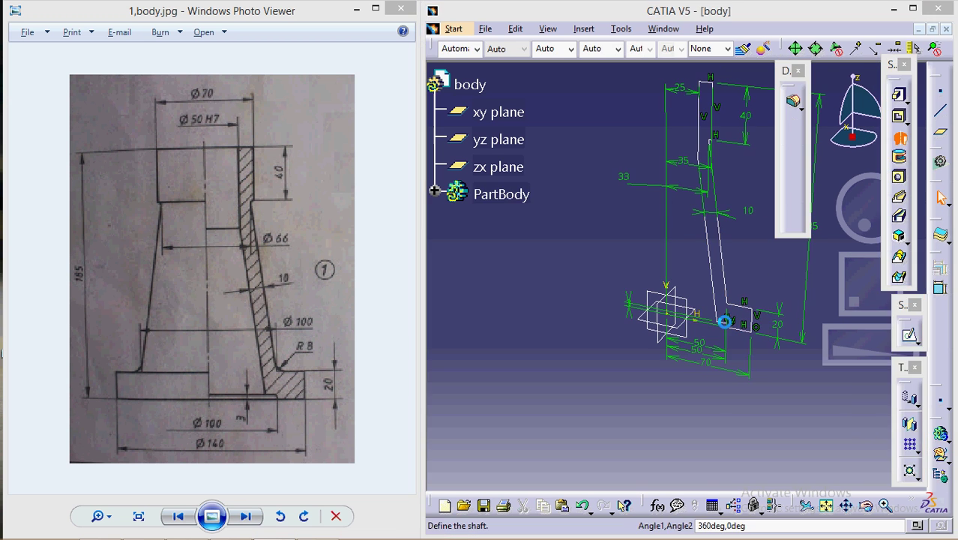
click(667, 300)
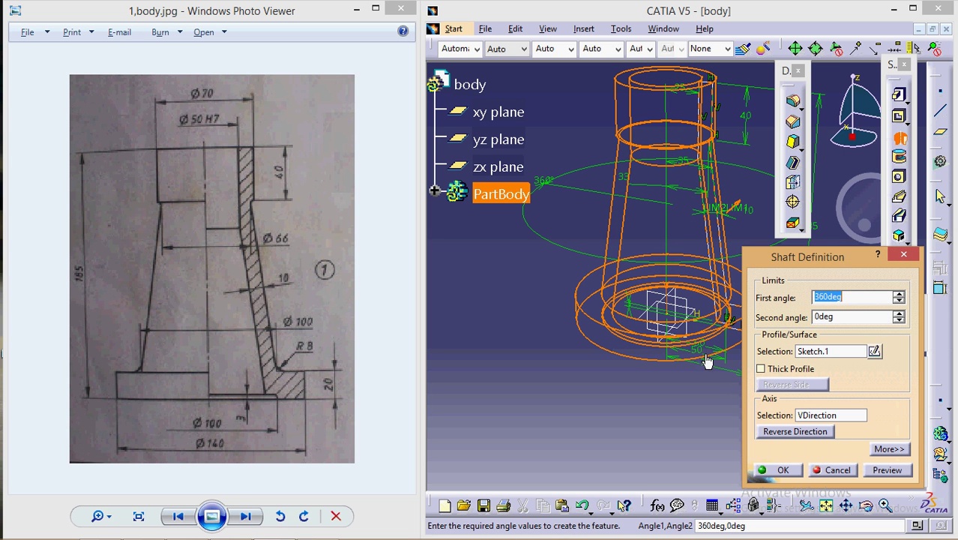
click(781, 472)
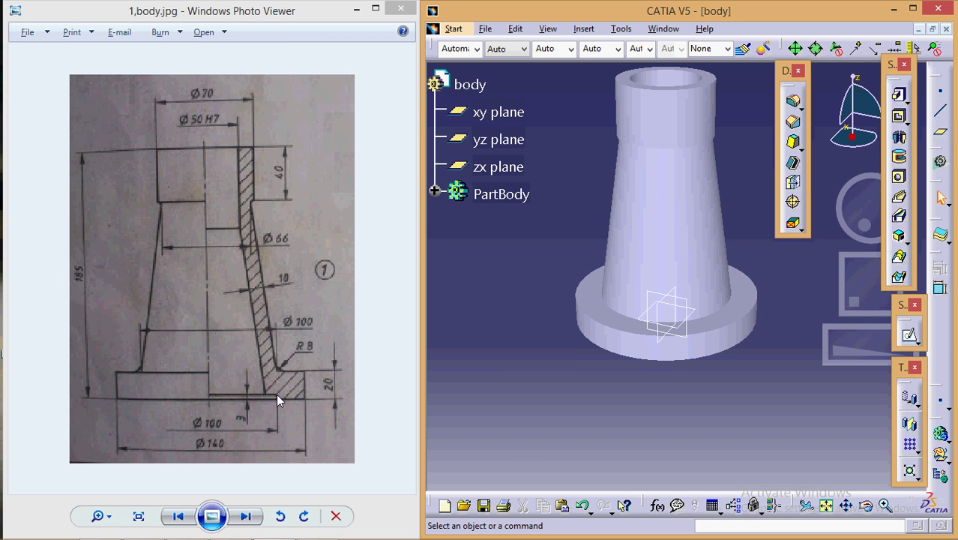
Apply a 2 mm edge fillet to the circular edges under the upper collar and around the base recess, without adding an explicit keep edge.
ctrl+middle_drag(534, 282, 521, 219)
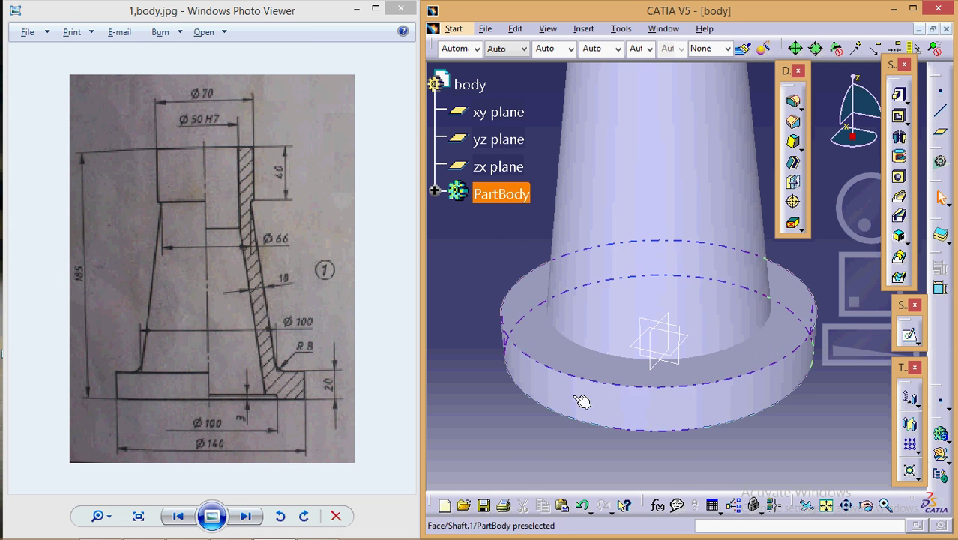
middle_drag(701, 459, 543, 218)
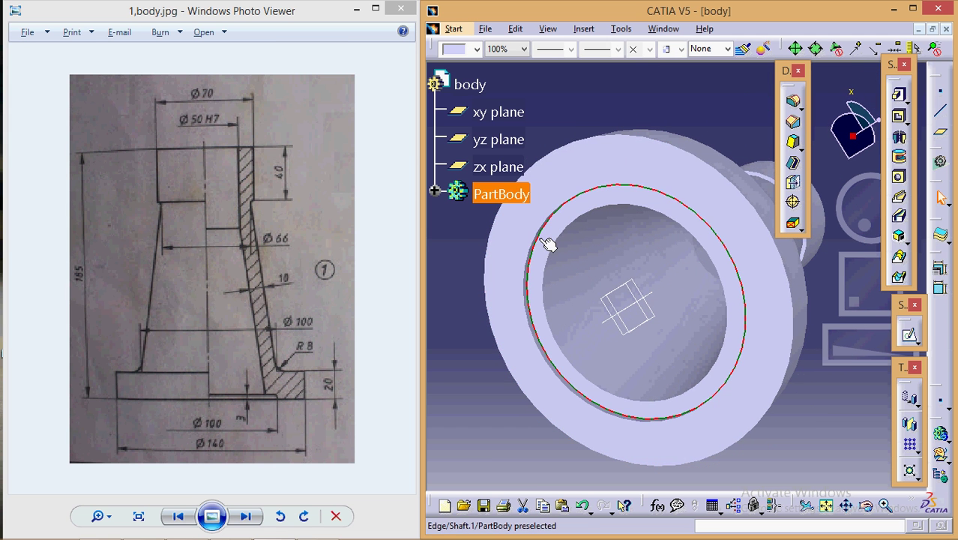
click(541, 240)
middle_drag(647, 81, 605, 286)
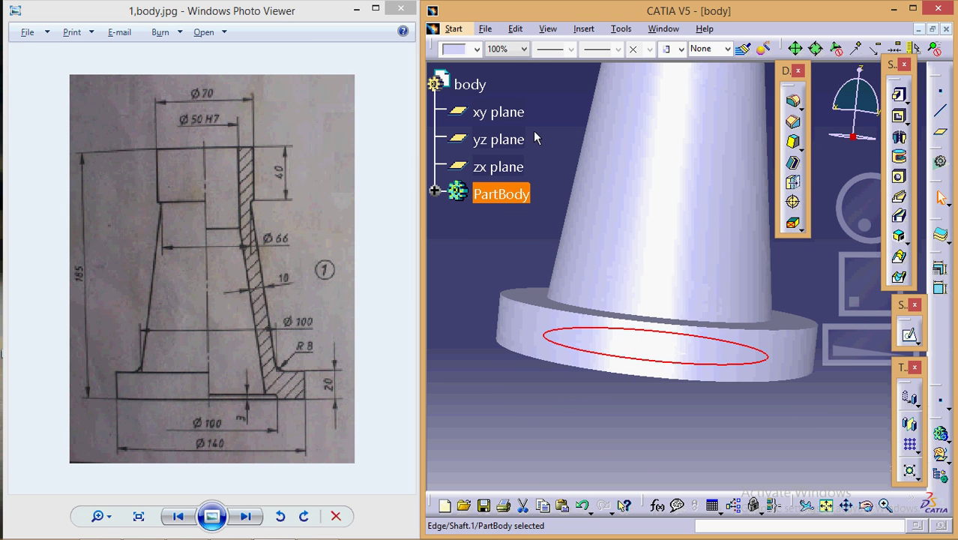
middle_drag(535, 137, 620, 123)
middle_drag(715, 315, 735, 181)
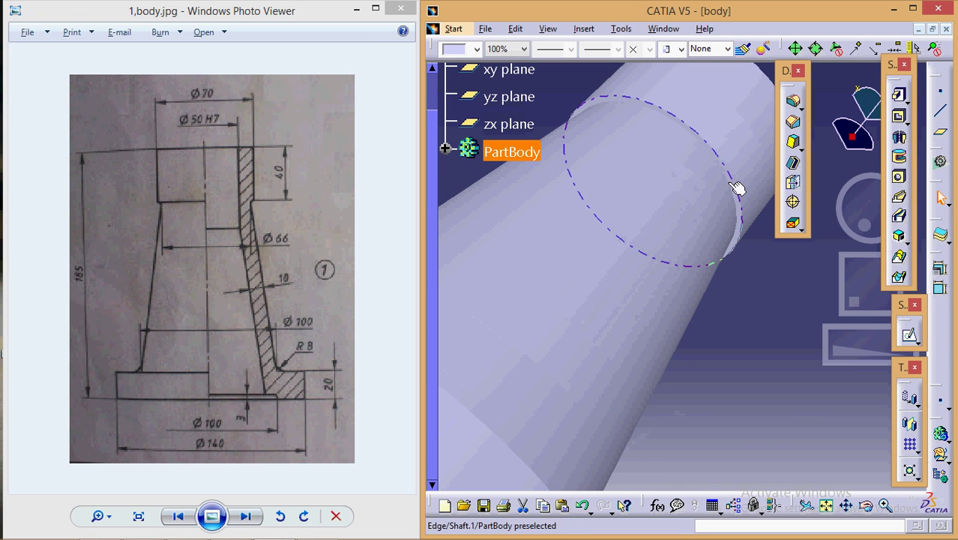
click(736, 188)
middle_drag(712, 319, 740, 401)
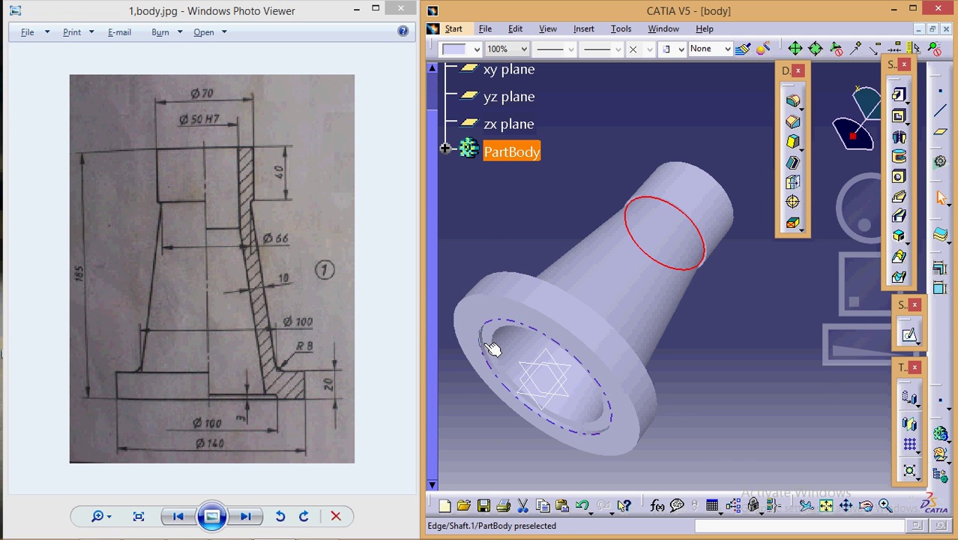
middle_drag(463, 423, 498, 375)
middle_drag(679, 459, 798, 259)
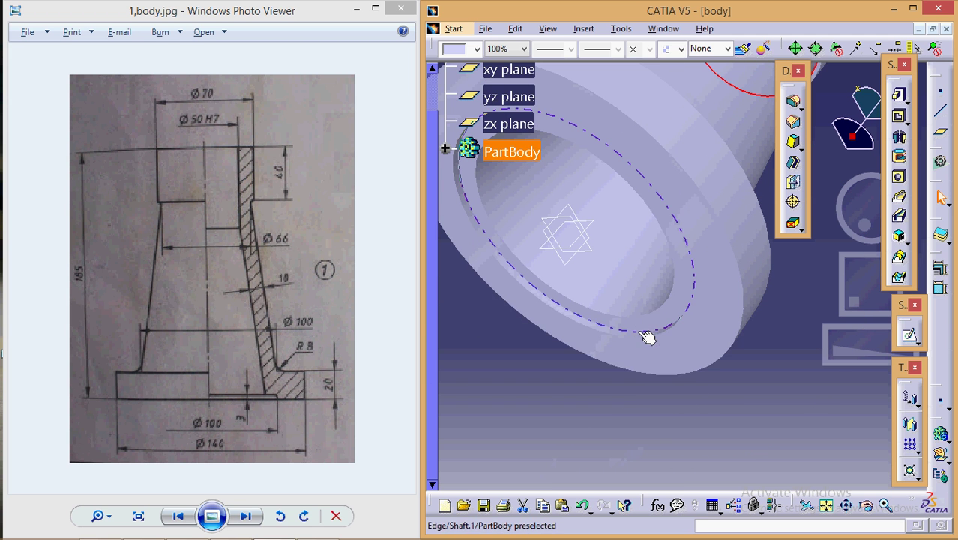
ctrl+click(645, 334)
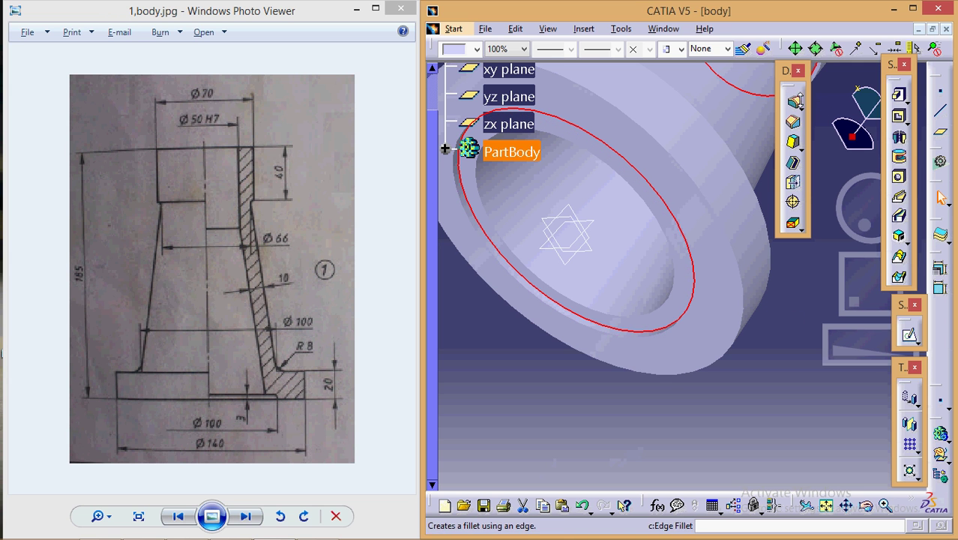
click(793, 100)
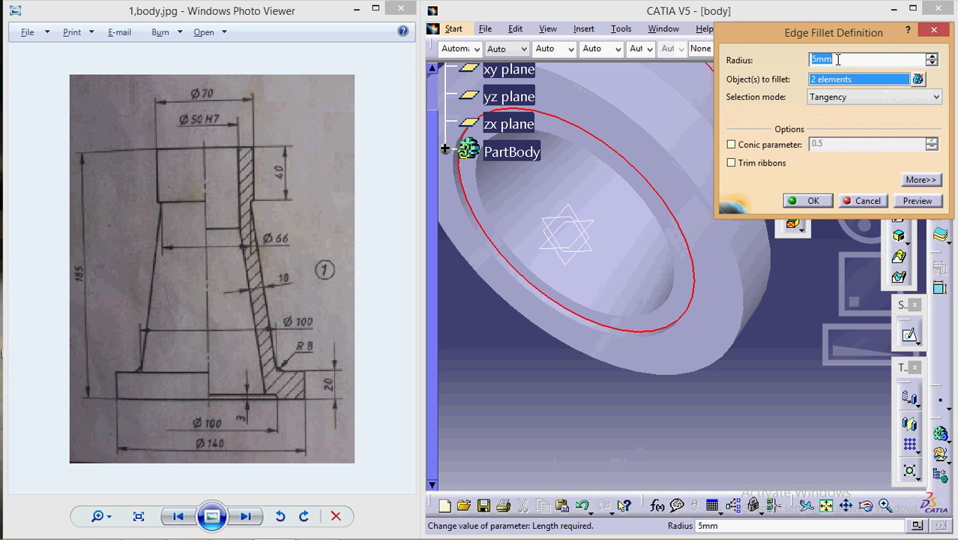
text(2)
click(811, 203)
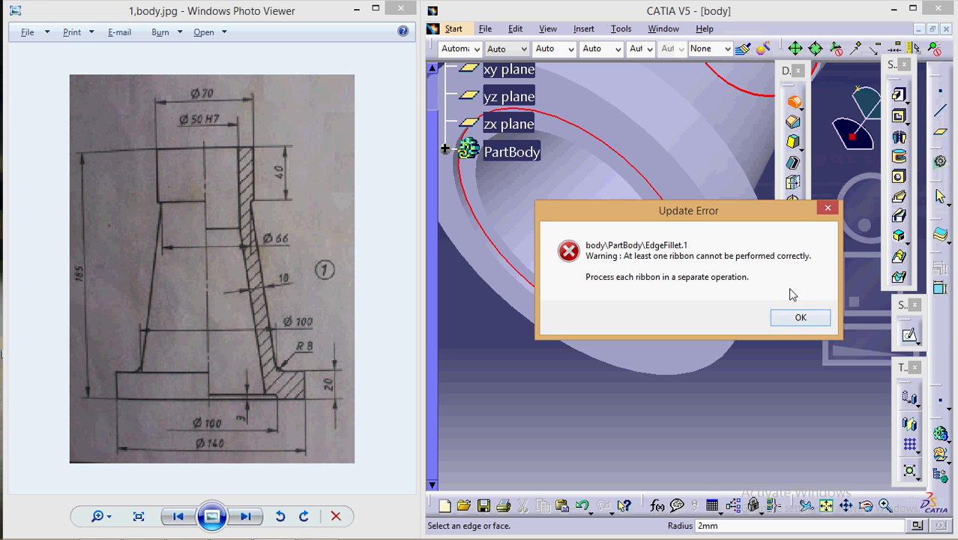
click(800, 318)
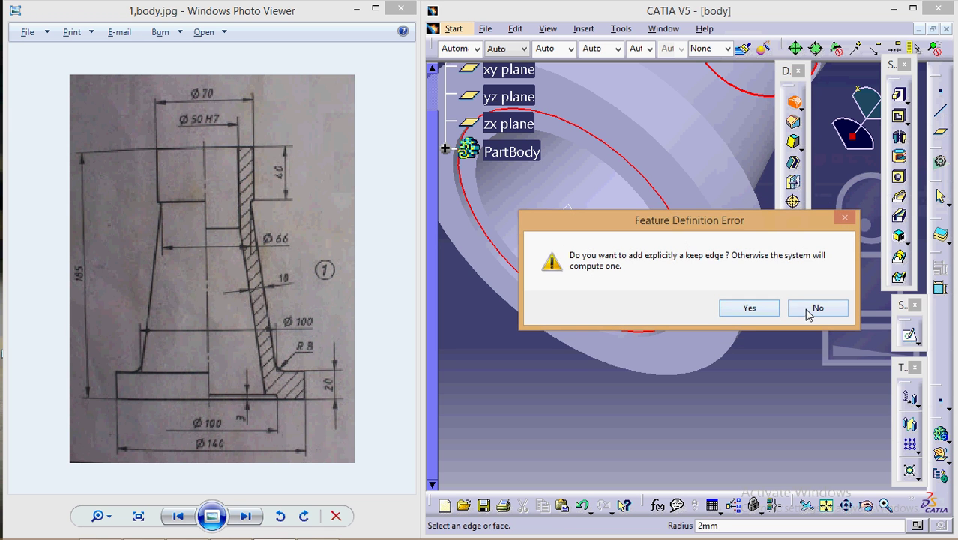
click(812, 313)
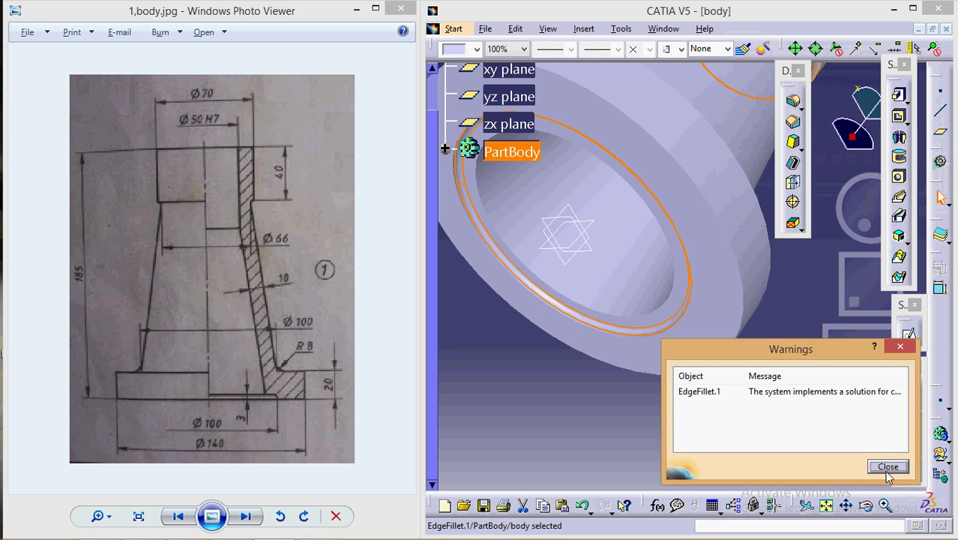
click(887, 467)
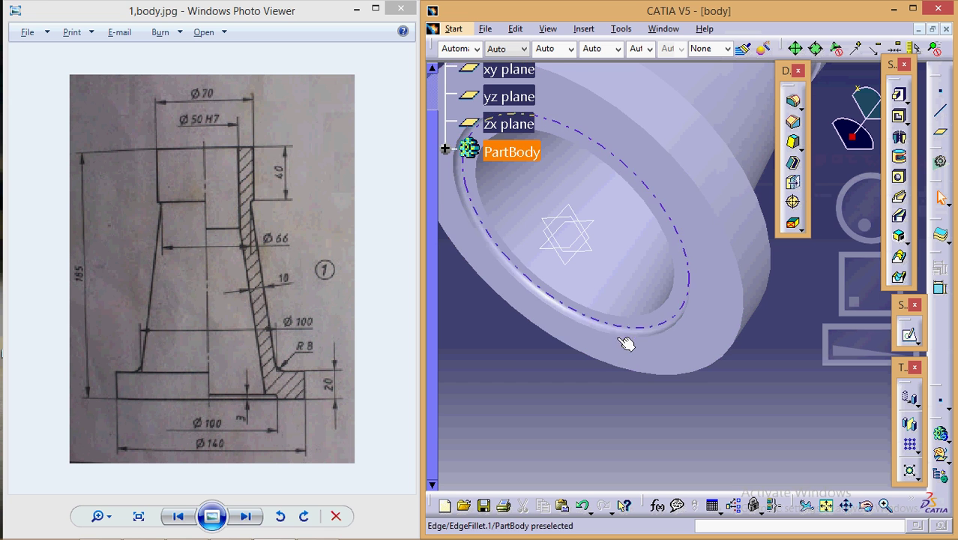
middle_drag(515, 357, 522, 429)
middle_drag(676, 85, 616, 291)
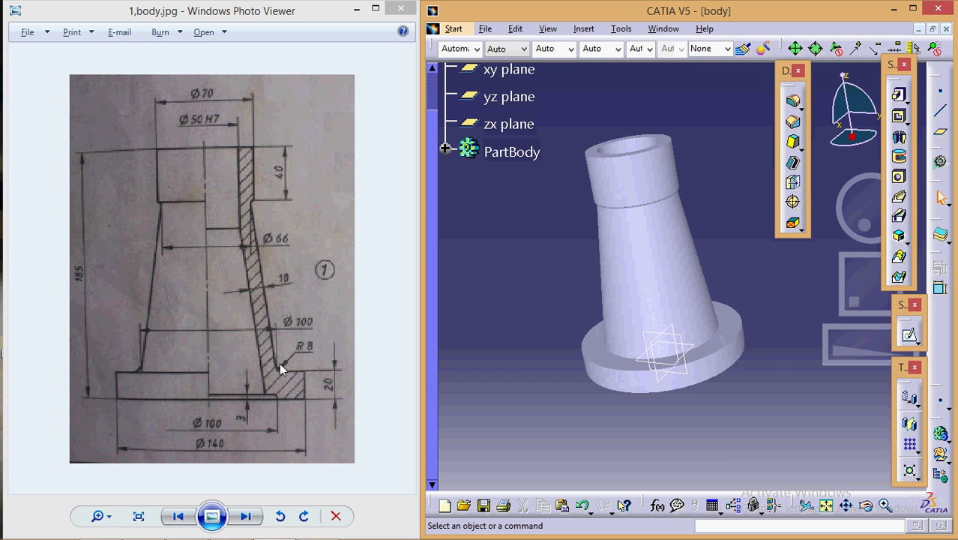
Apply an 8 mm edge fillet to the circular edge where the tapered outer wall meets the base flange.
ctrl+middle_drag(561, 421, 586, 400)
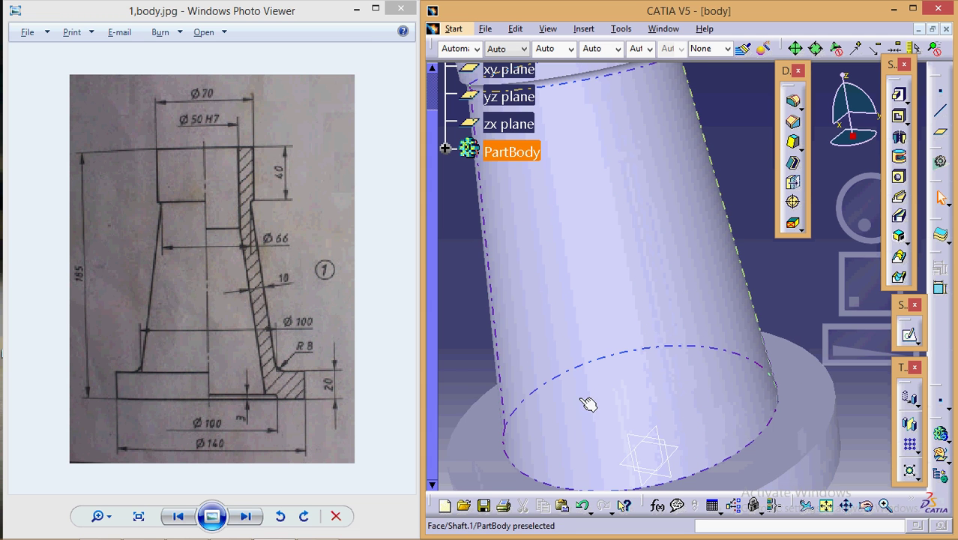
click(774, 441)
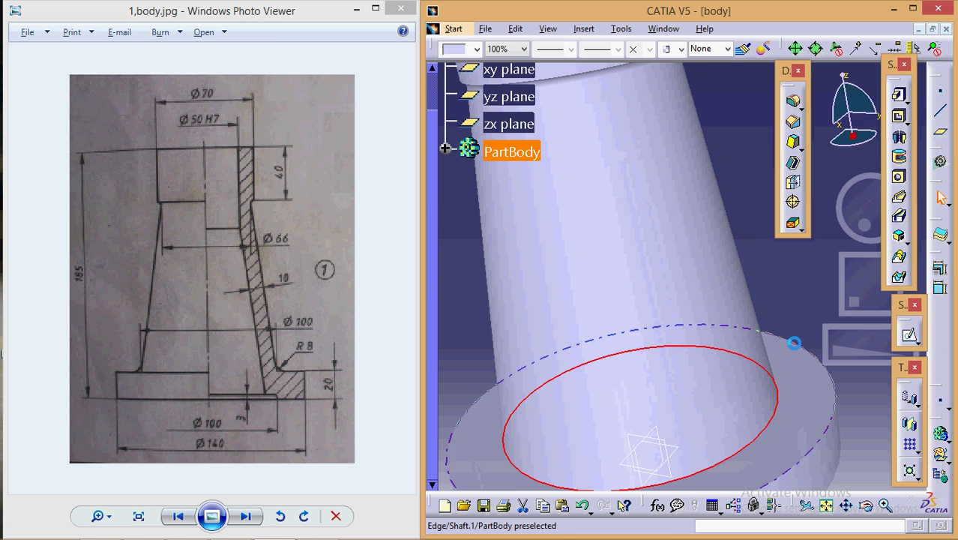
click(799, 108)
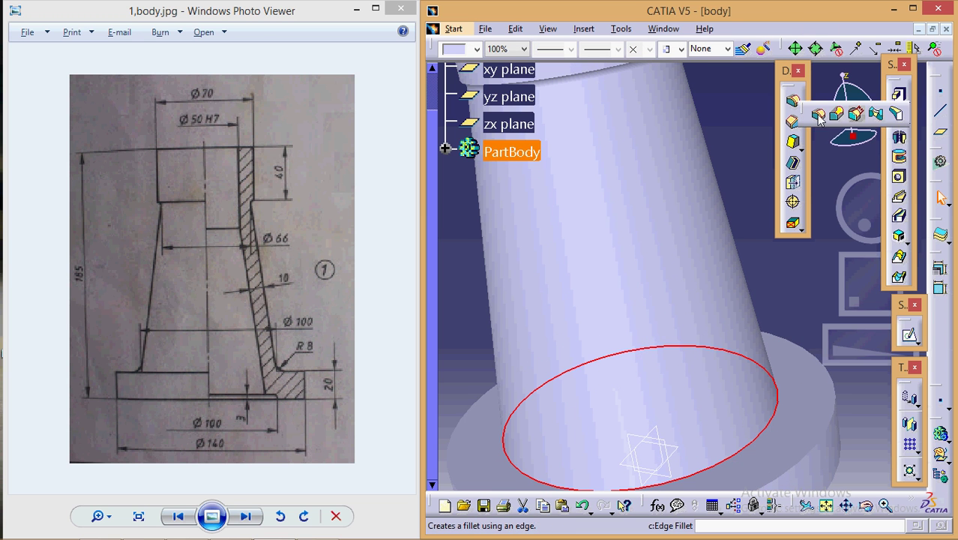
click(814, 113)
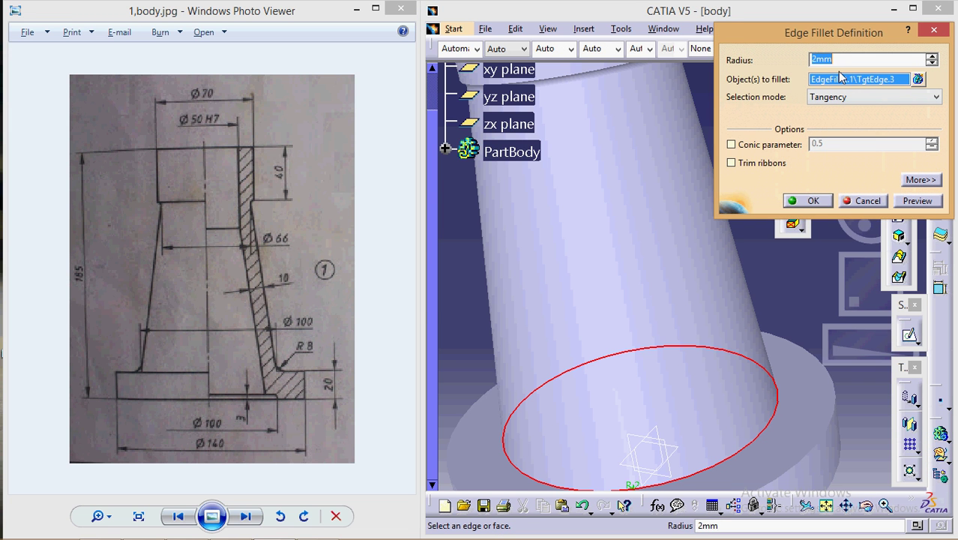
text(8)
click(814, 200)
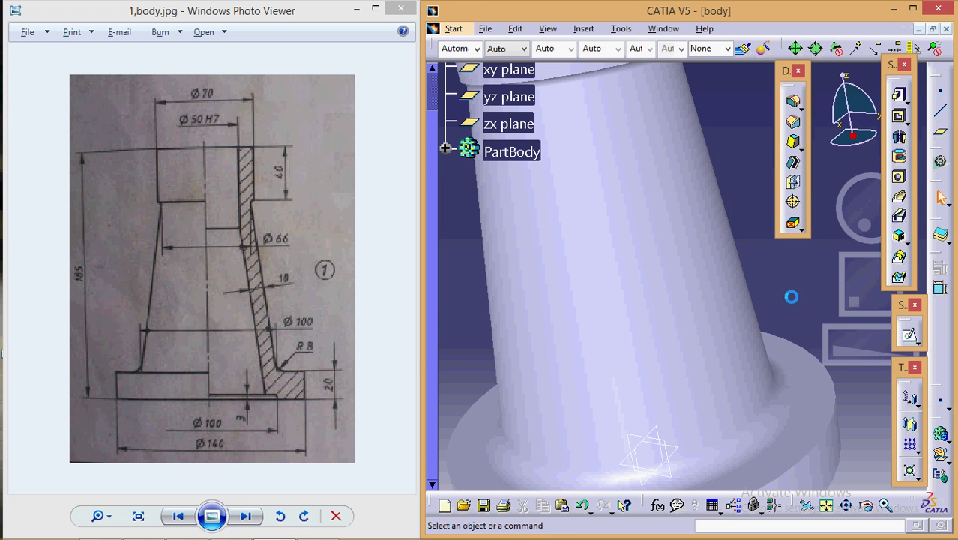
ctrl+middle_drag(761, 229, 766, 281)
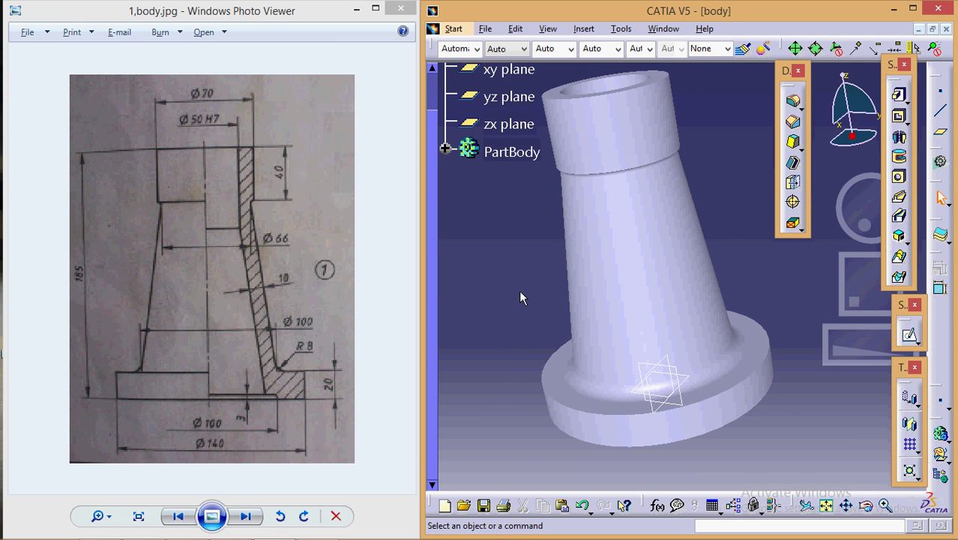
ctrl+middle_drag(519, 289, 521, 316)
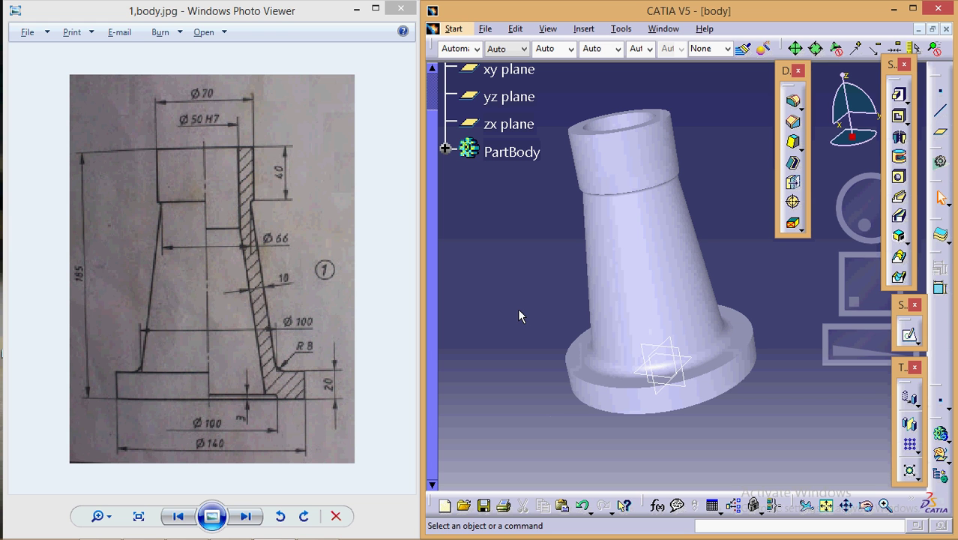
Switch to Windows Photo Viewer and look through the reference drawings for the nut and cup, screw spindle and tommy bar, and special washer.
click(246, 516)
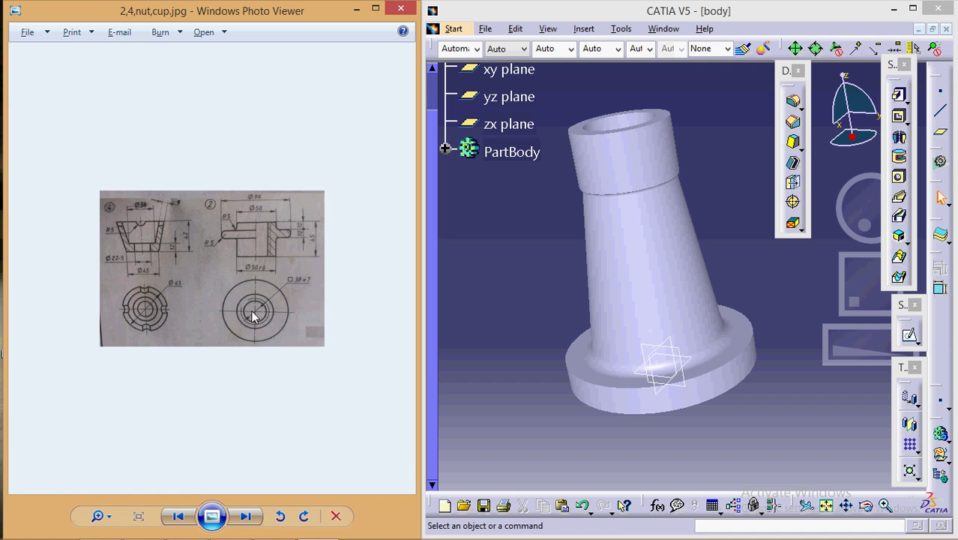
click(246, 515)
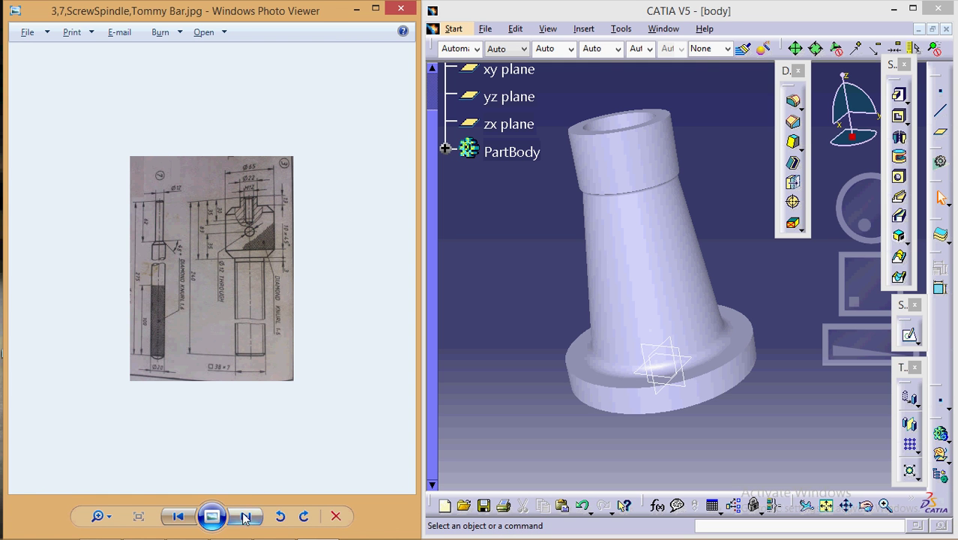
click(246, 516)
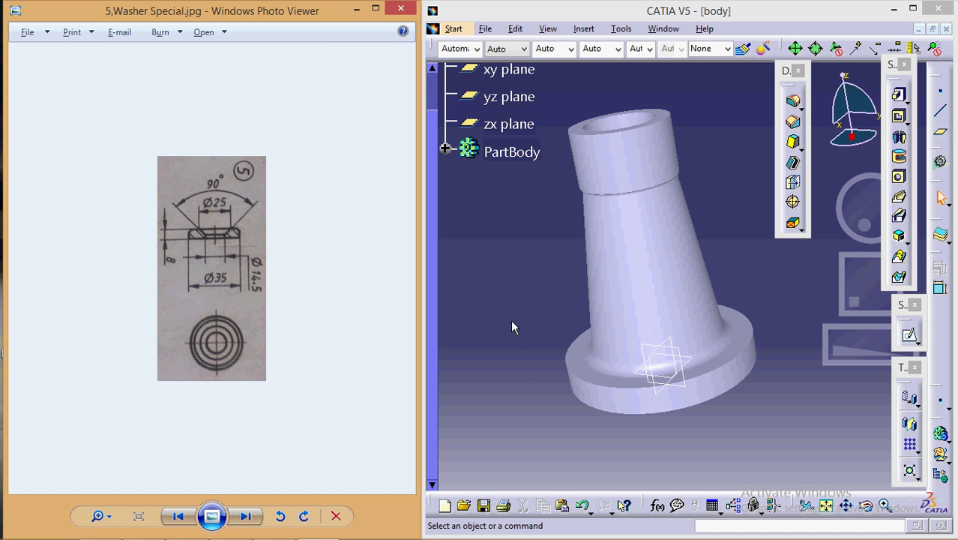
middle_drag(509, 315, 503, 263)
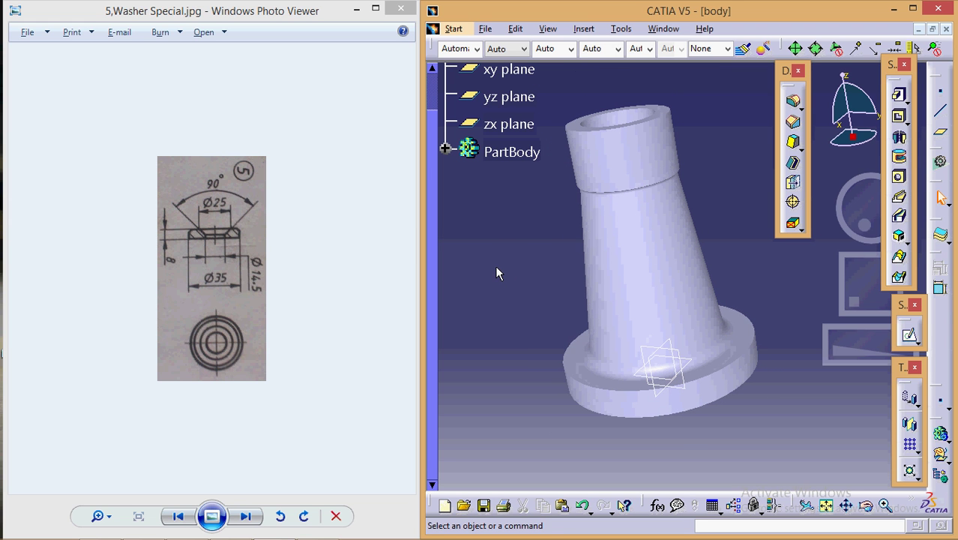